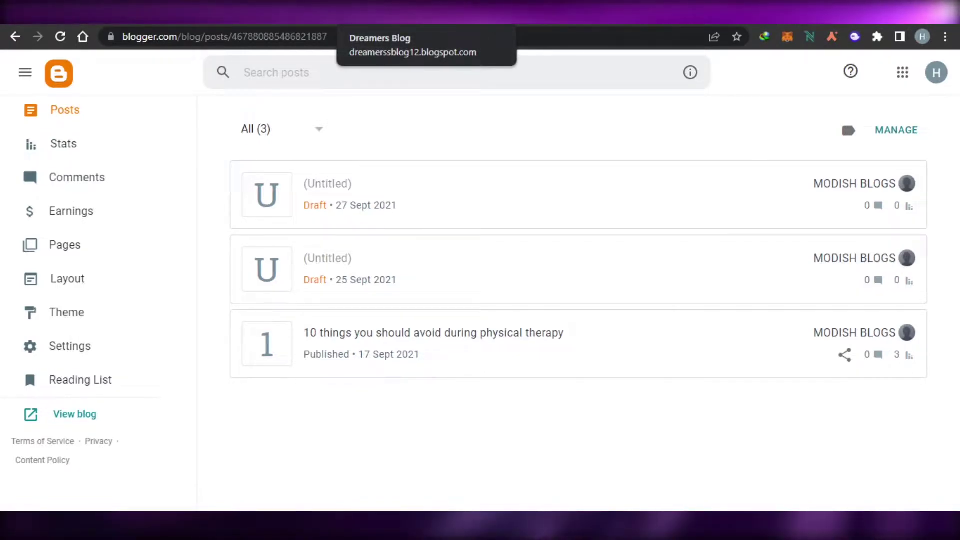
# - View the live Dreamers Blog site, then go back to the Blogger posts dashboard
pyautogui.click(380, 12)
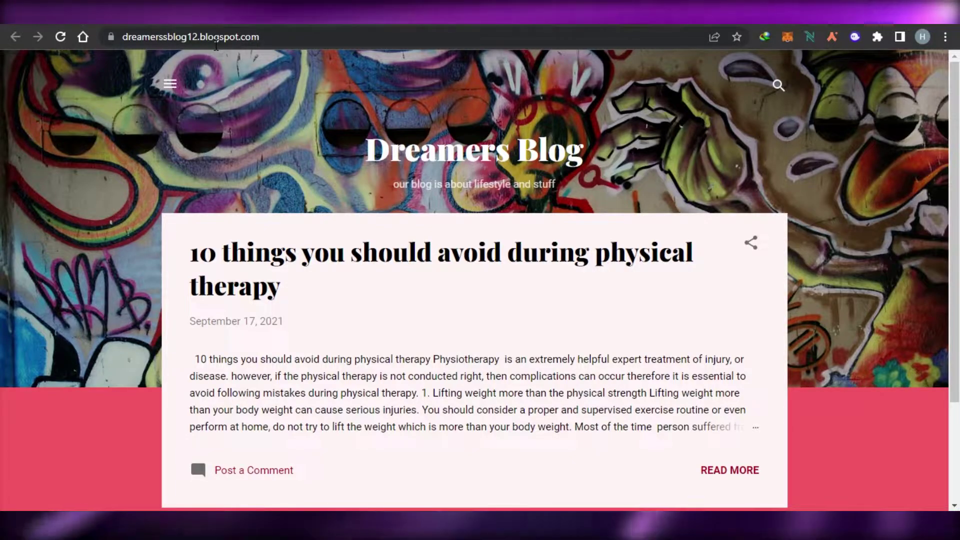
pyautogui.click(200, 12)
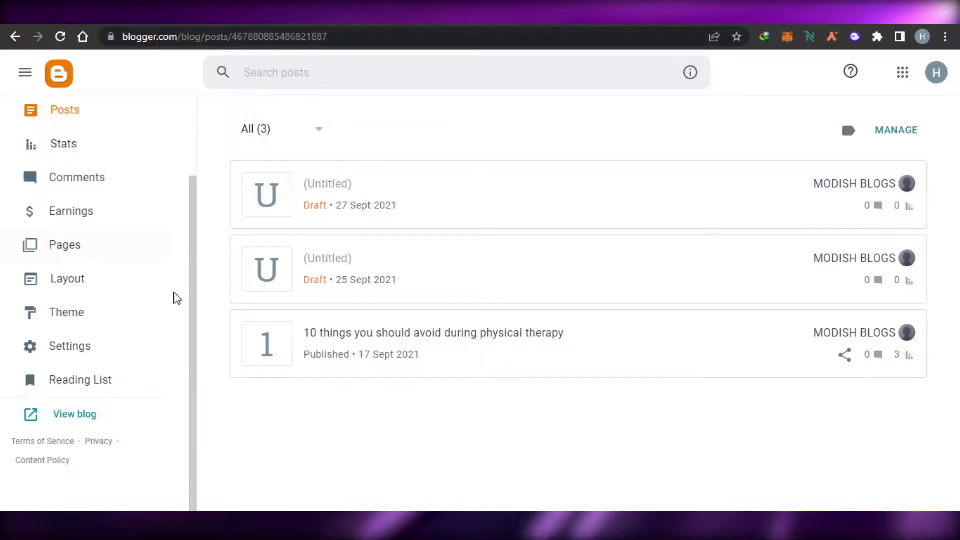
pyautogui.moveTo(194, 253); pyautogui.dragTo(193, 132)
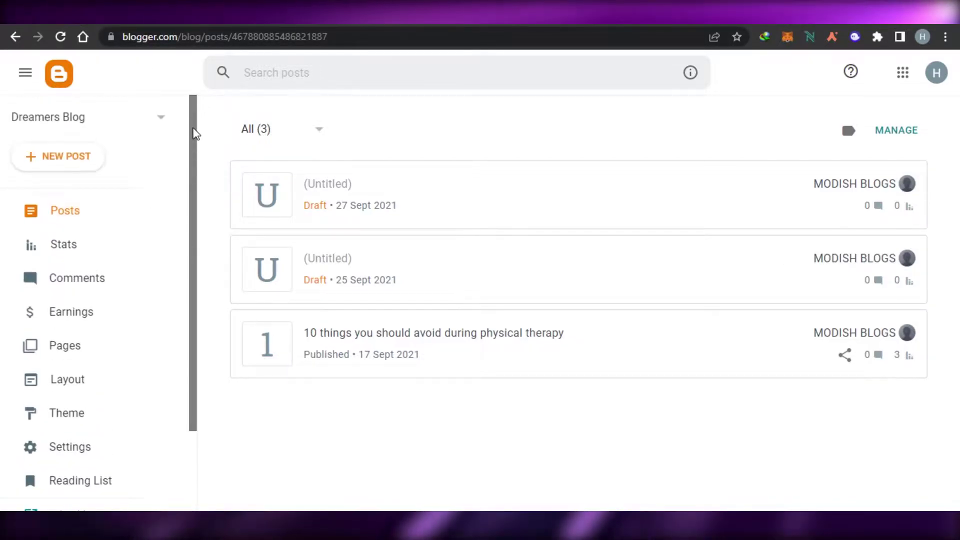
pyautogui.click(280, 12)
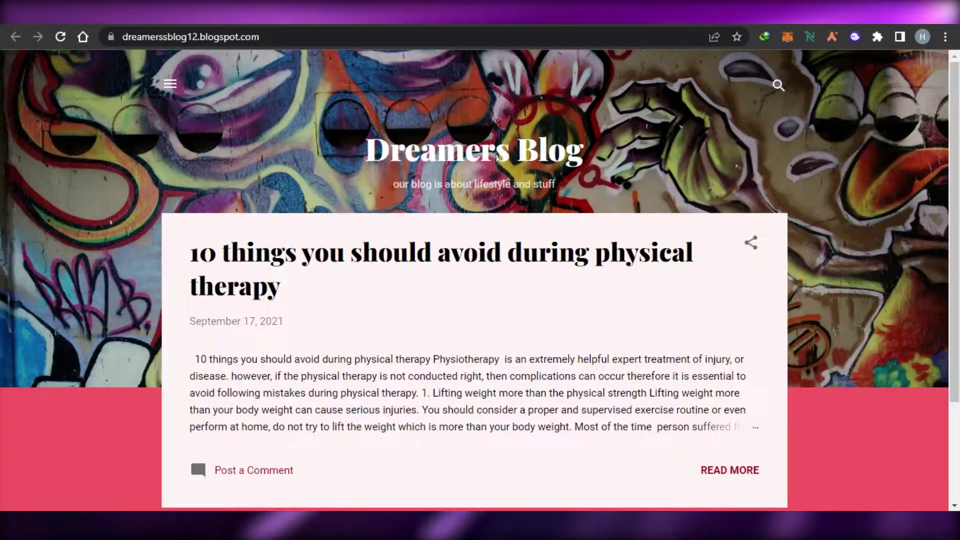
pyautogui.hotkey('ctrl', 'shift', 'Tab')
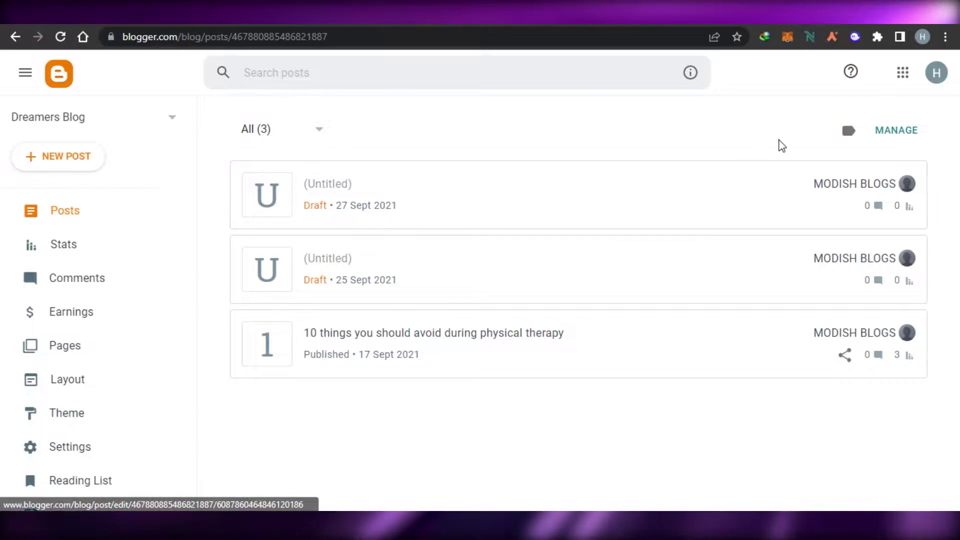
# - Open and close the Google account panel, and collapse then reopen the navigation sidebar
pyautogui.click(933, 80)
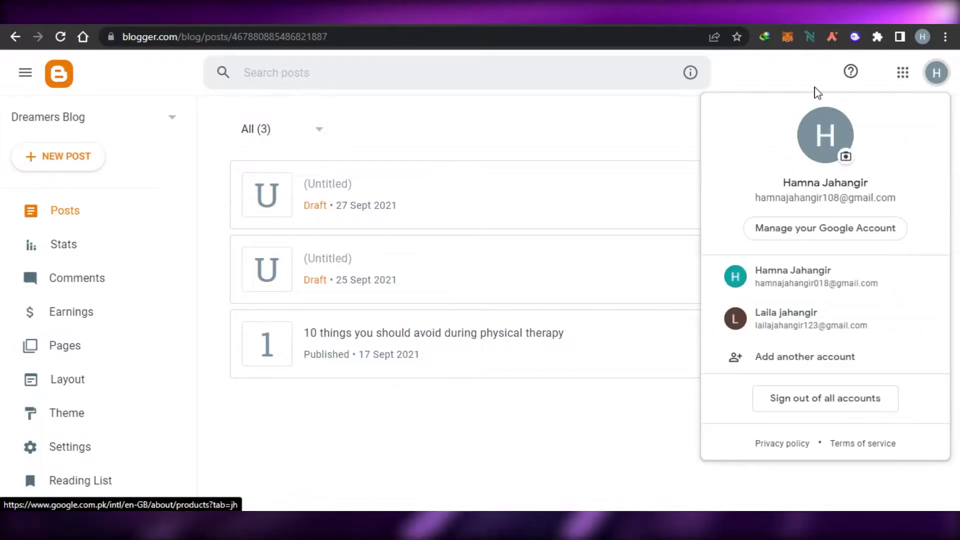
pyautogui.click(756, 69)
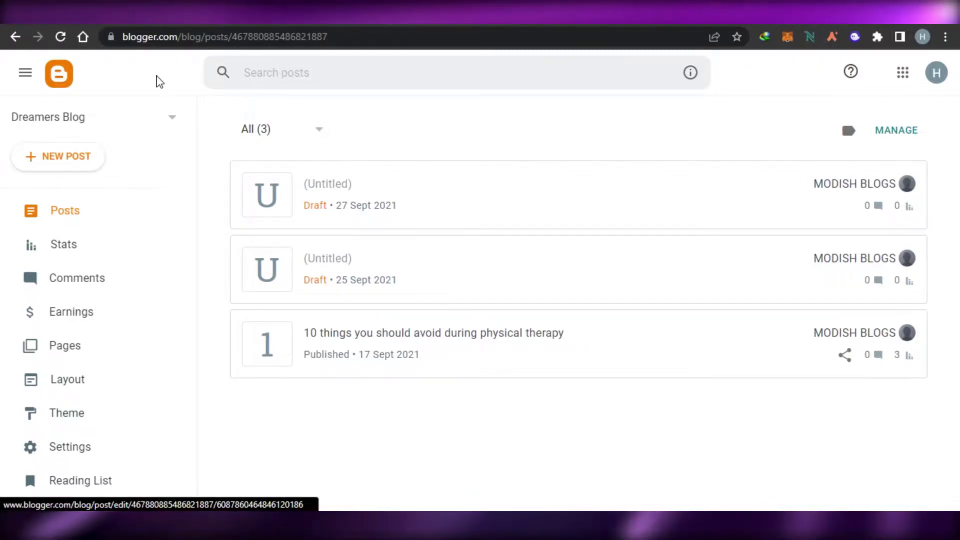
pyautogui.click(26, 73)
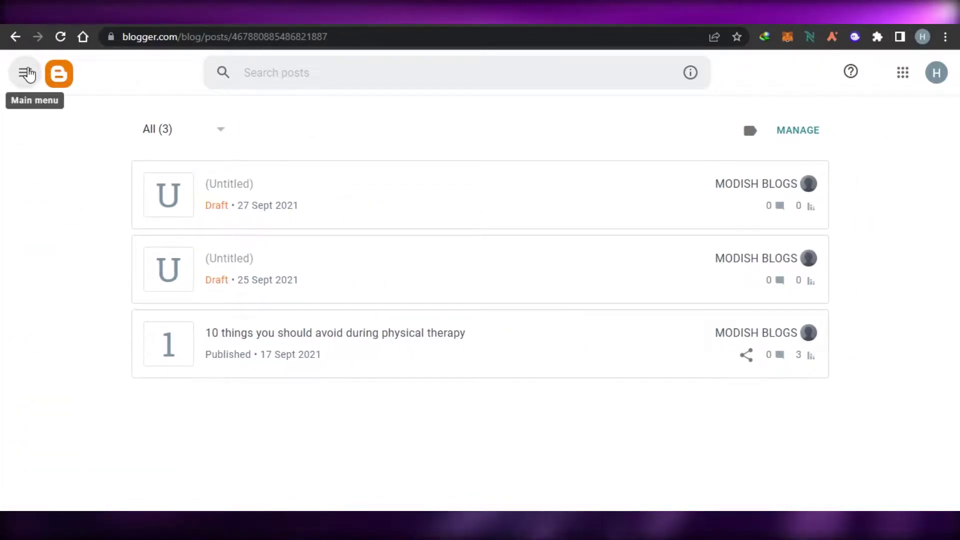
pyautogui.click(26, 73)
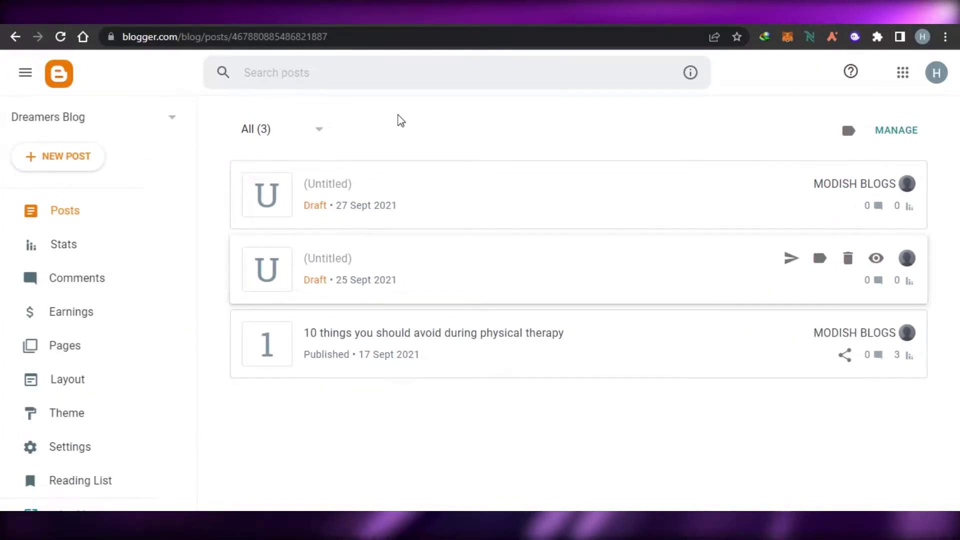
pyautogui.scroll(-3, 189, 205)
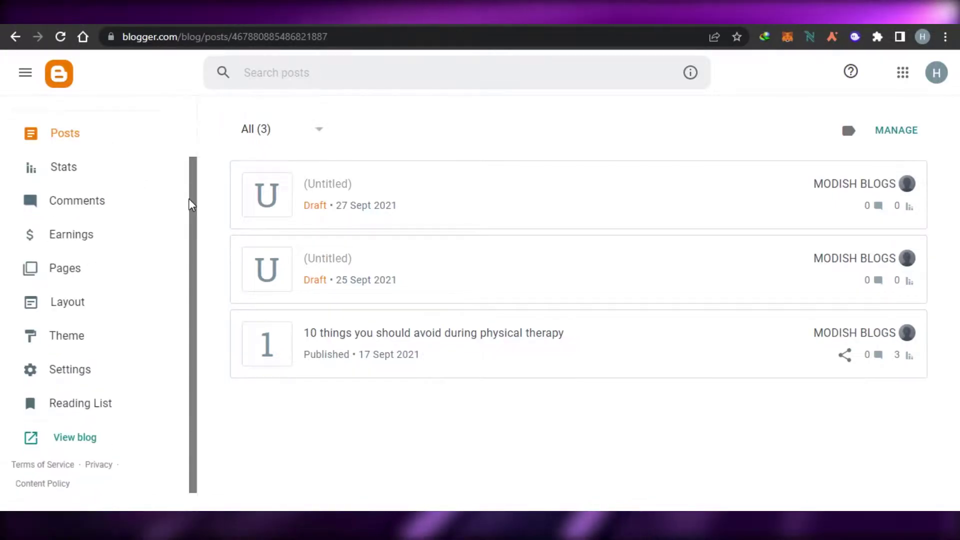
pyautogui.scroll(3, 190, 104)
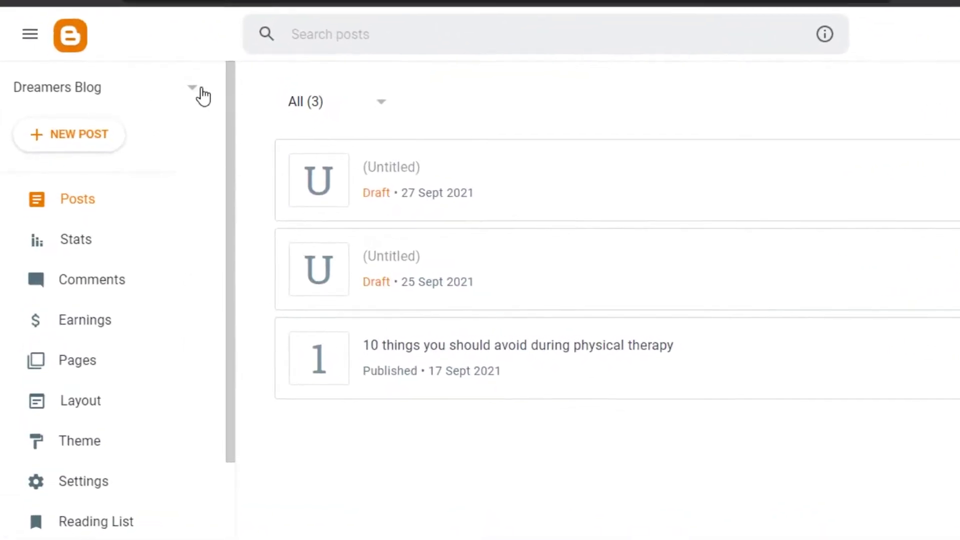
# - Create a new blog titled TheSocialGuide at the address thesocialguide09.blogspot.com
pyautogui.click(201, 93)
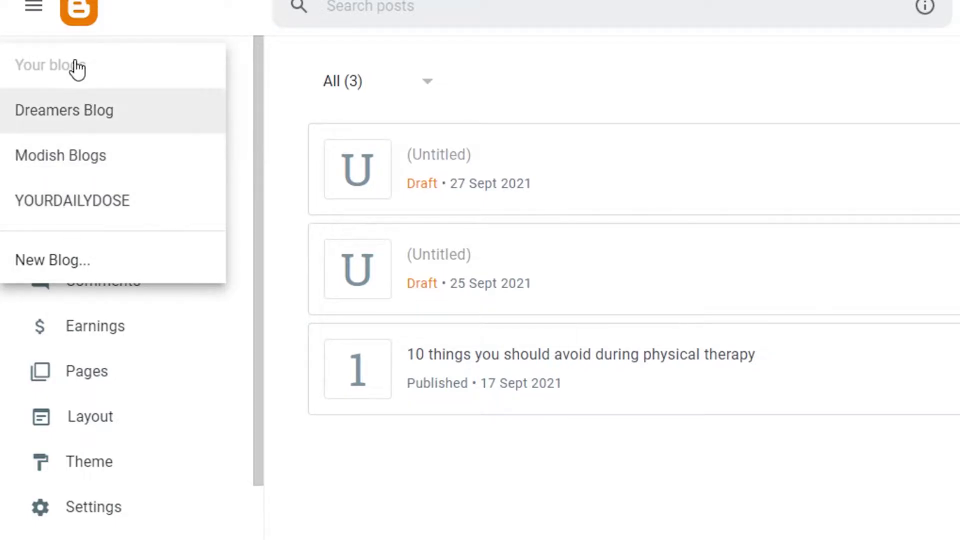
pyautogui.click(31, 258)
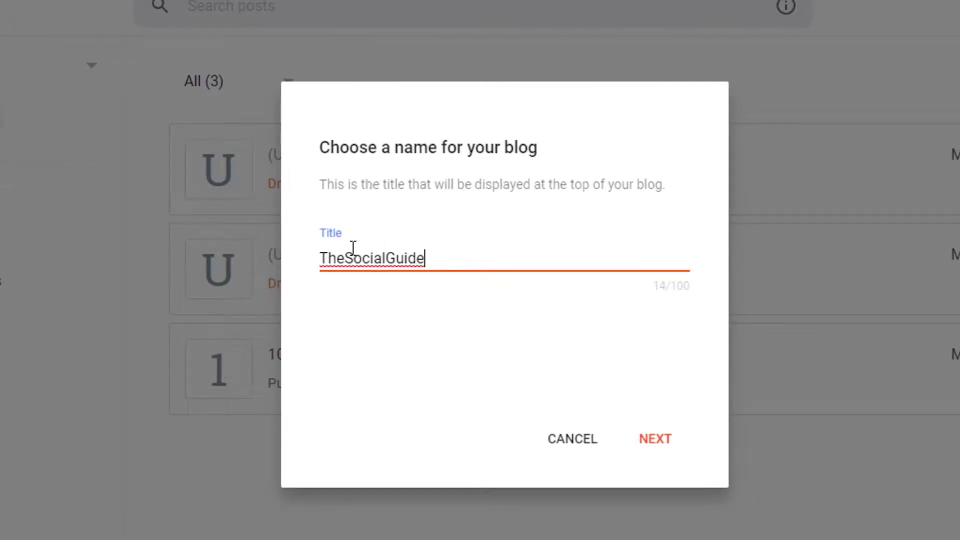
pyautogui.click(640, 450)
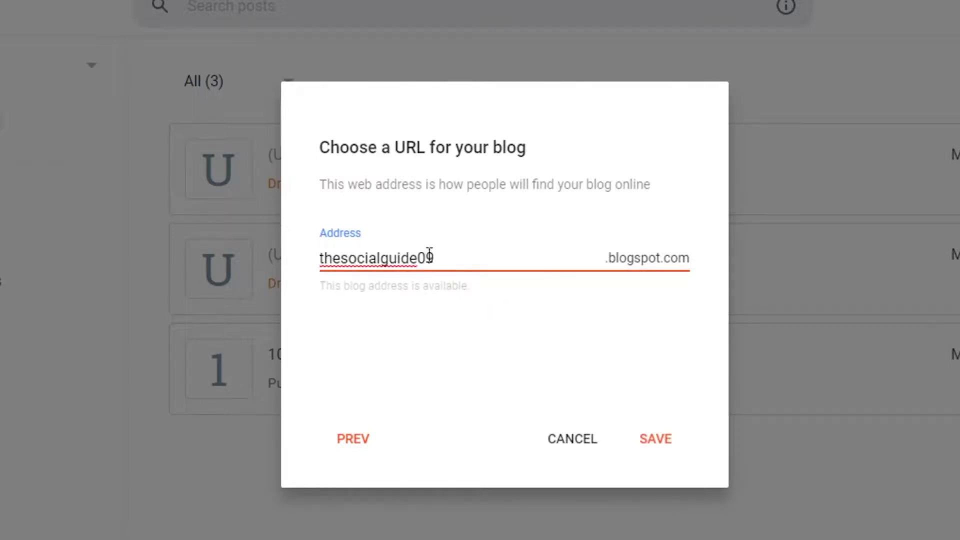
pyautogui.click(651, 440)
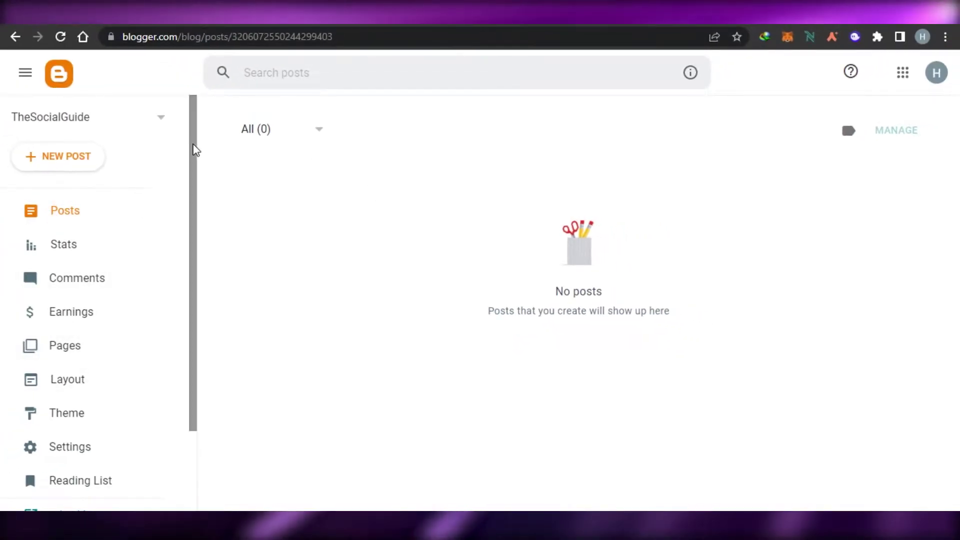
pyautogui.moveTo(190, 142)
pyautogui.mouseDown()
pyautogui.moveTo(195, 313)
pyautogui.moveTo(195, 136)
pyautogui.mouseUp()
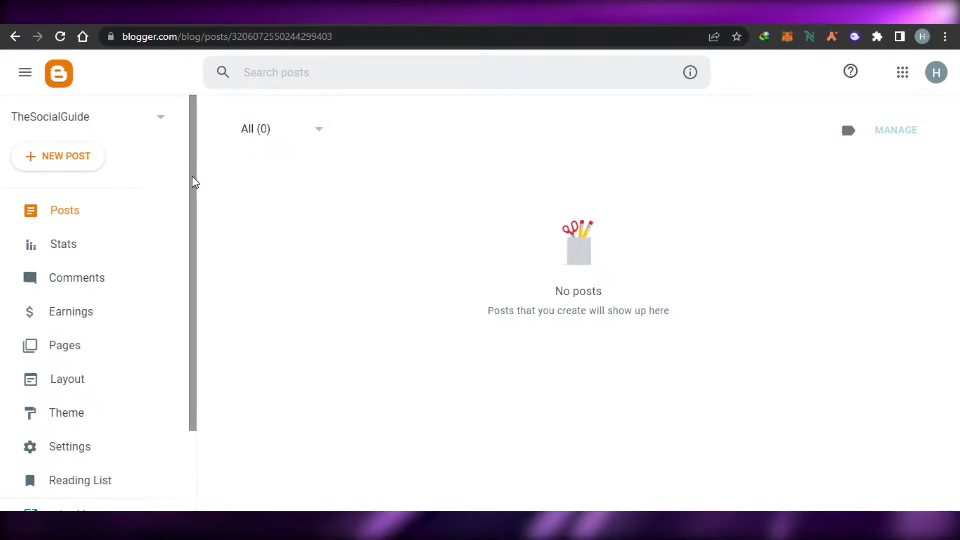
pyautogui.moveTo(193, 181); pyautogui.dragTo(191, 155)
pyautogui.click(253, 240)
pyautogui.scroll(-3, 211, 143)
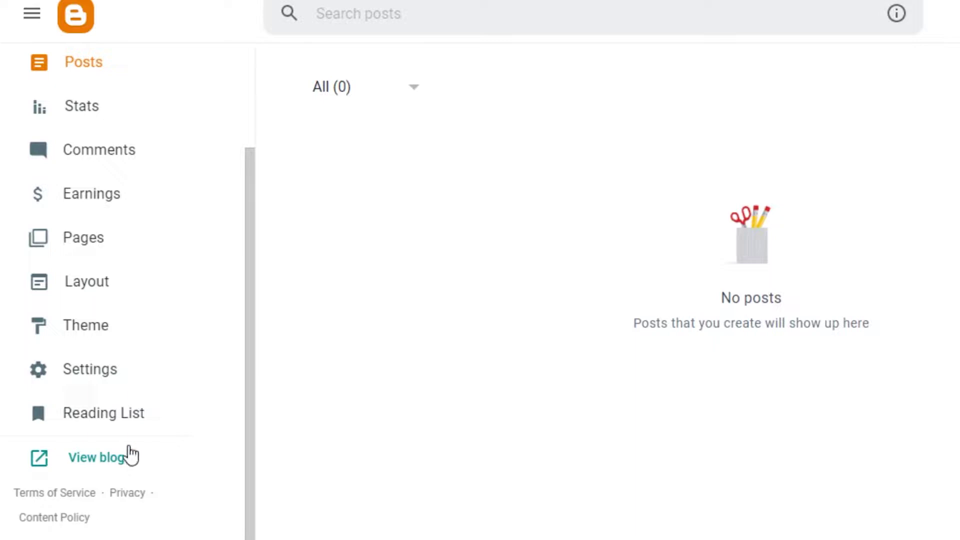
pyautogui.click(110, 459)
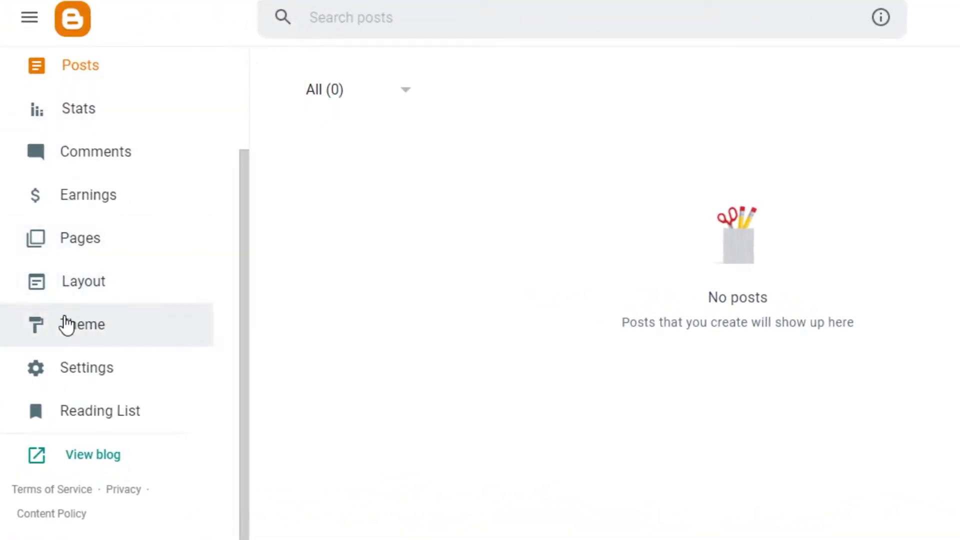
# - Open TheSocialGuide's theme gallery and browse through the available themes
pyautogui.click(65, 322)
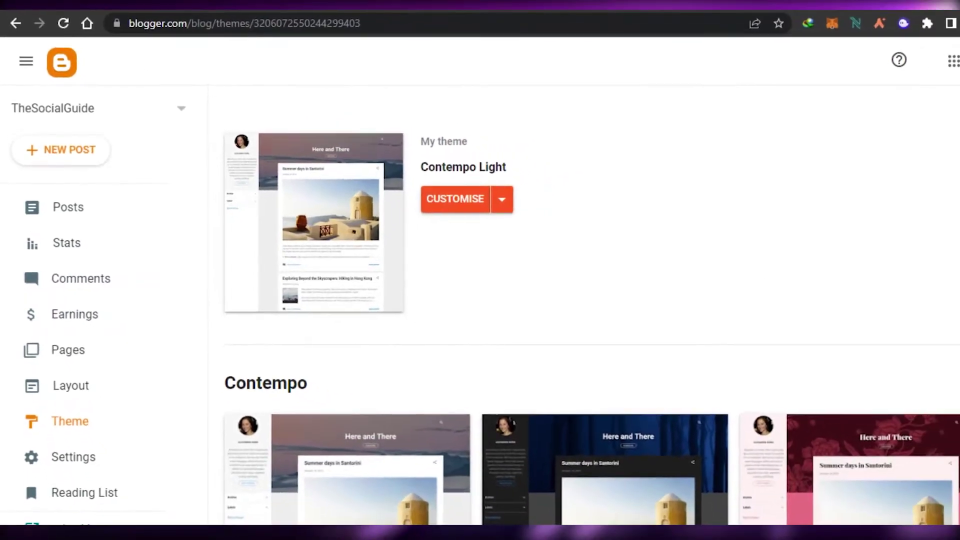
pyautogui.scroll(-15, 580, 305)
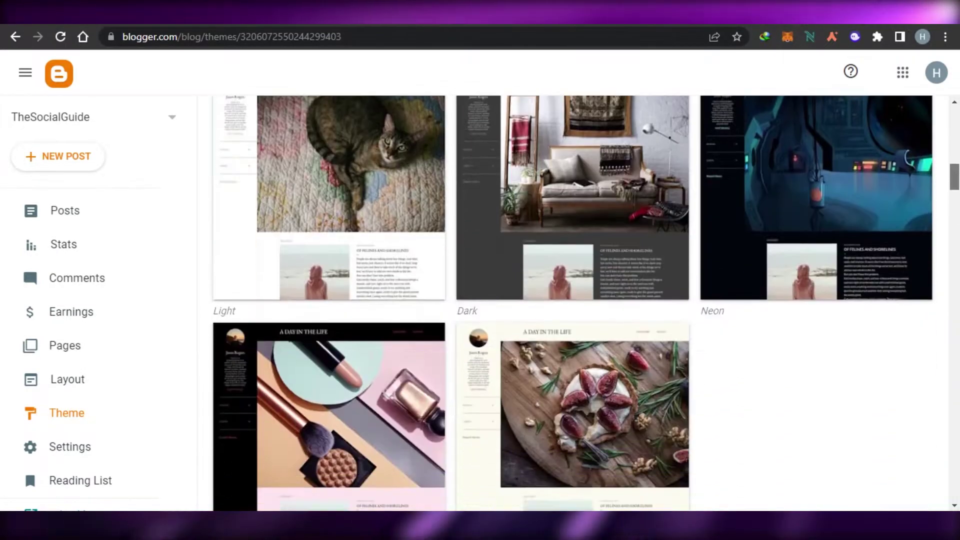
pyautogui.scroll(-5, 573, 300)
pyautogui.scroll(20, 573, 300)
pyautogui.scroll(-8, 572, 300)
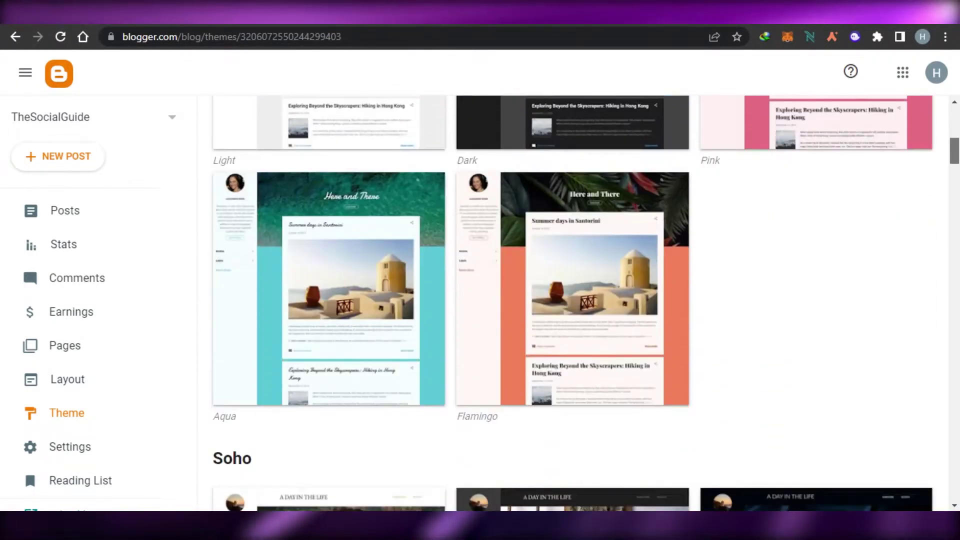
pyautogui.scroll(-20, 572, 300)
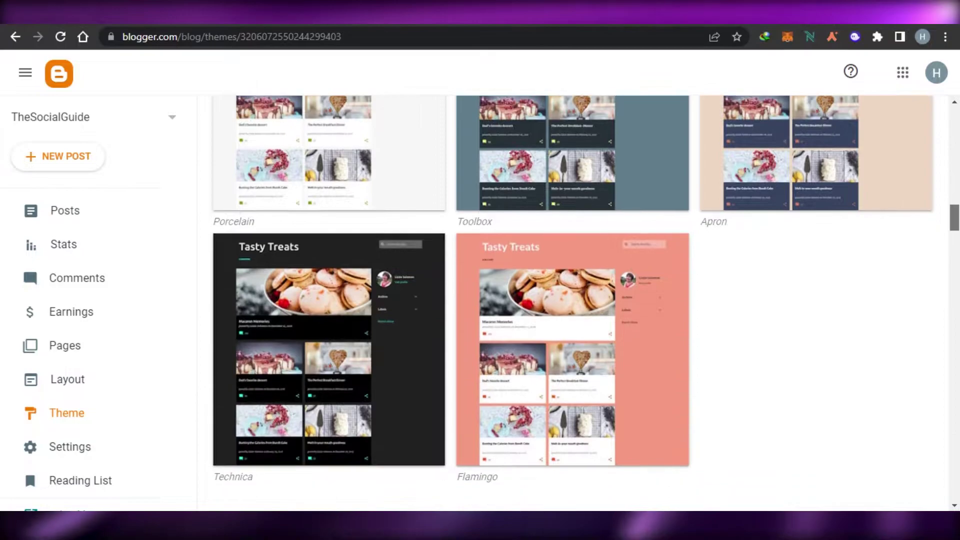
pyautogui.scroll(5, 574, 317)
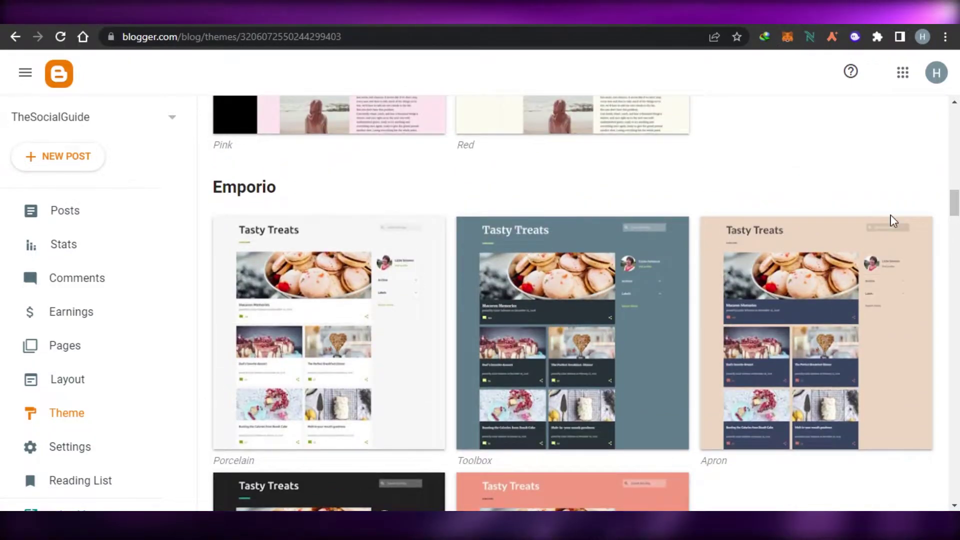
pyautogui.scroll(-20, 573, 300)
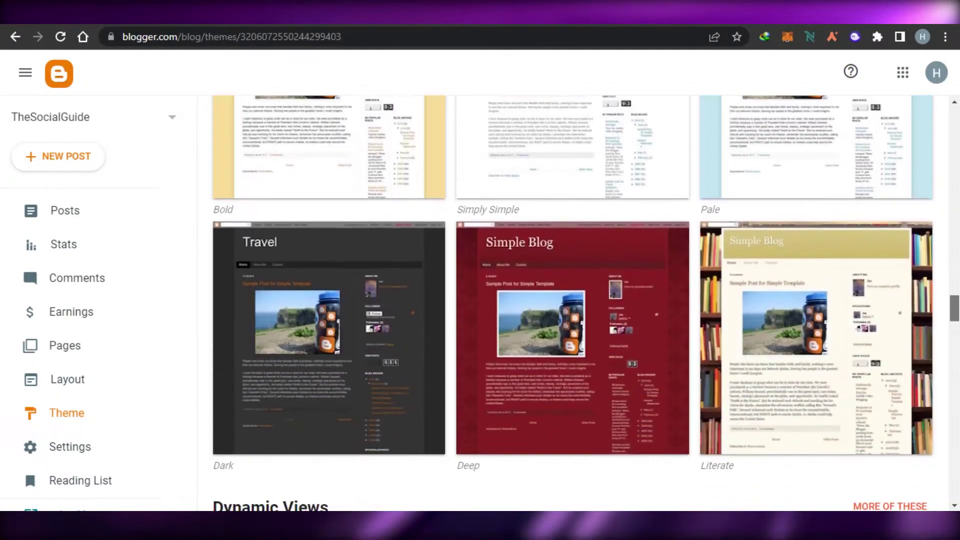
pyautogui.scroll(-10, 572, 300)
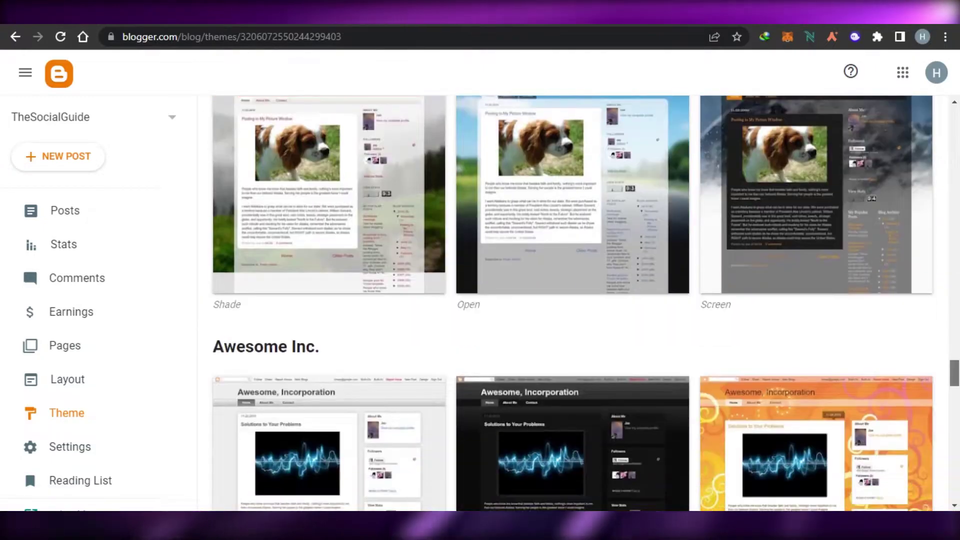
pyautogui.scroll(12, 572, 300)
pyautogui.scroll(20, 572, 300)
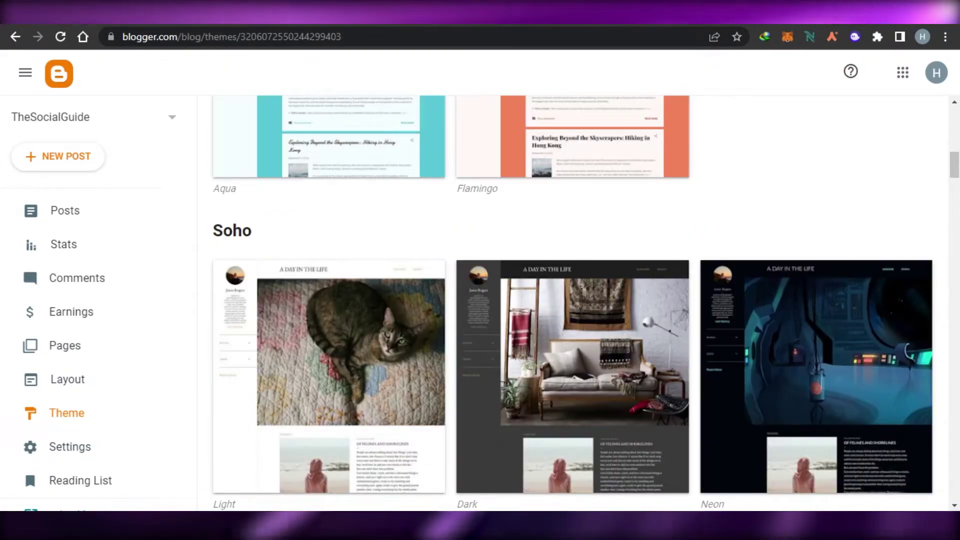
pyautogui.scroll(15, 955, 160)
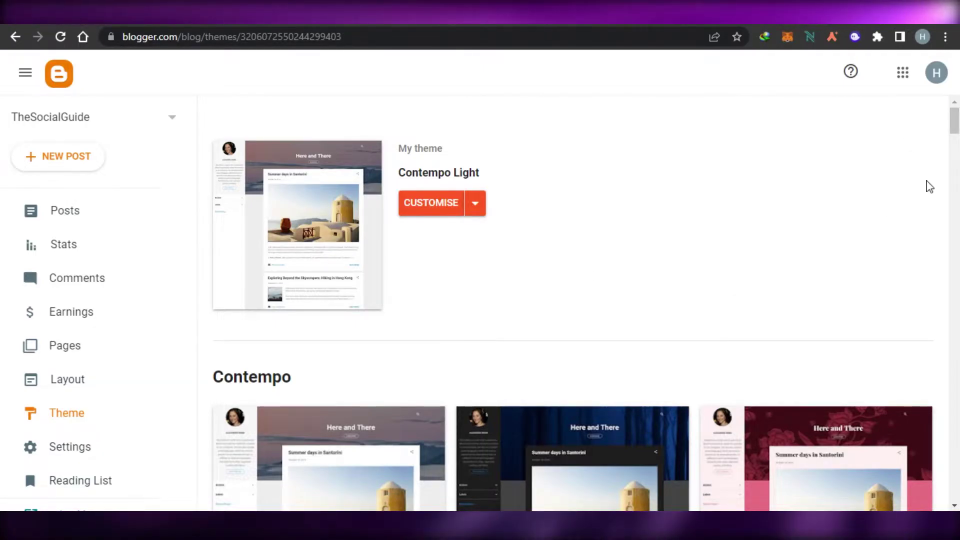
# - Expand the Contempo Pink theme into its large preview
pyautogui.scroll(-3, 353, 338)
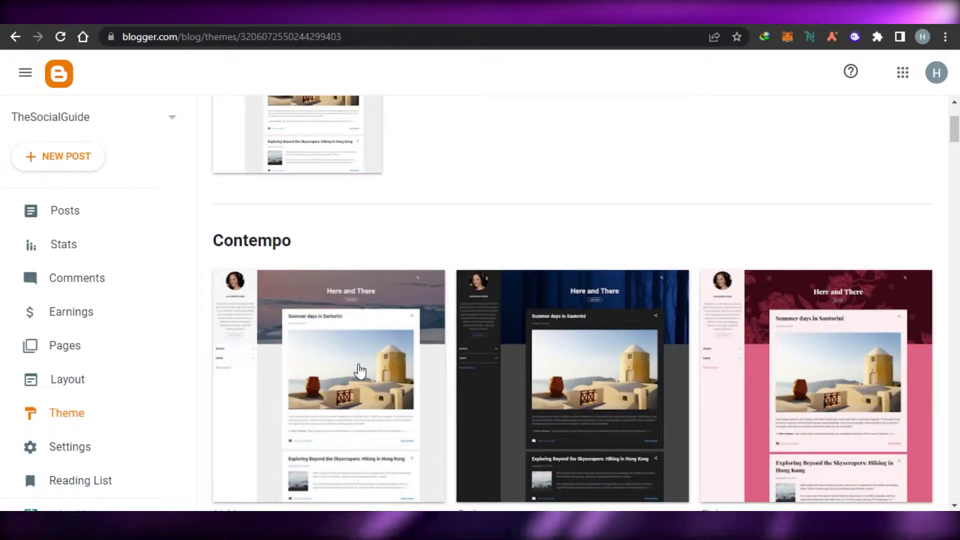
pyautogui.moveTo(955, 130)
pyautogui.mouseDown()
pyautogui.moveTo(956, 169)
pyautogui.moveTo(952, 128)
pyautogui.mouseUp()
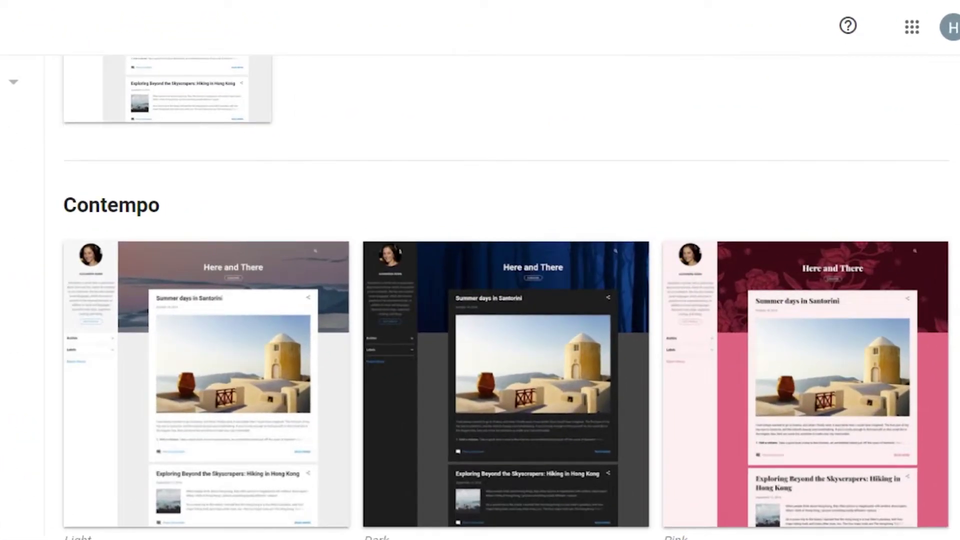
pyautogui.click(814, 263)
pyautogui.scroll(-7, 887, 174)
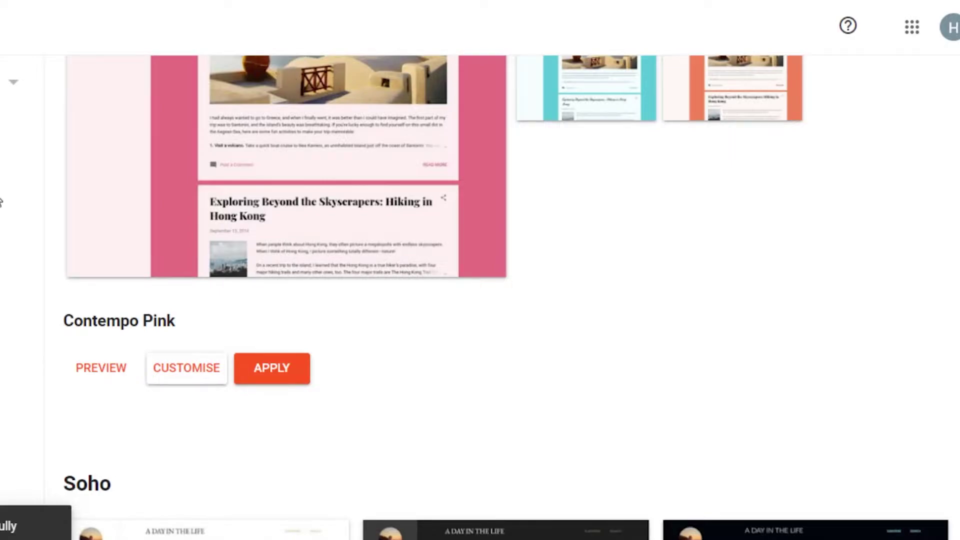
# - Reload the live blog to confirm the Contempo Pink theme is applied
pyautogui.click(188, 34)
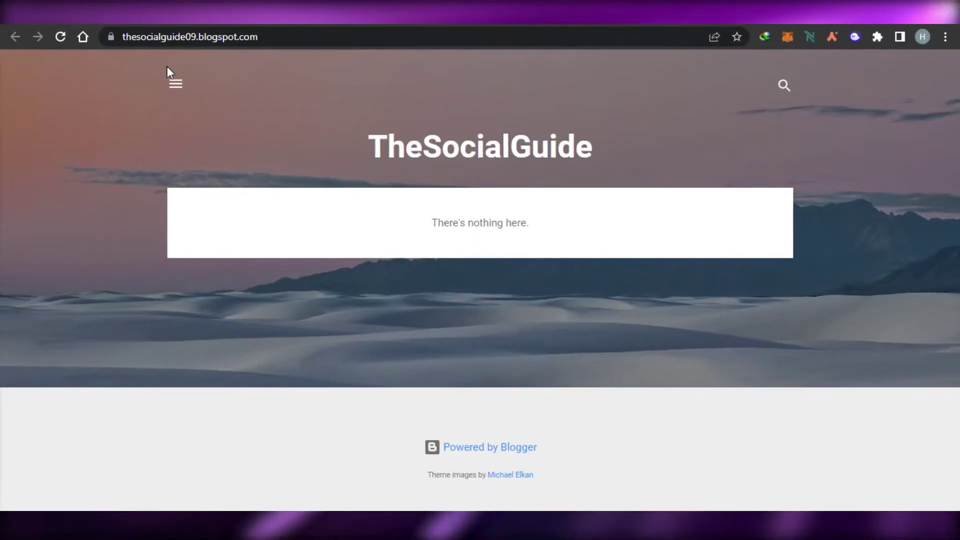
pyautogui.click(60, 36)
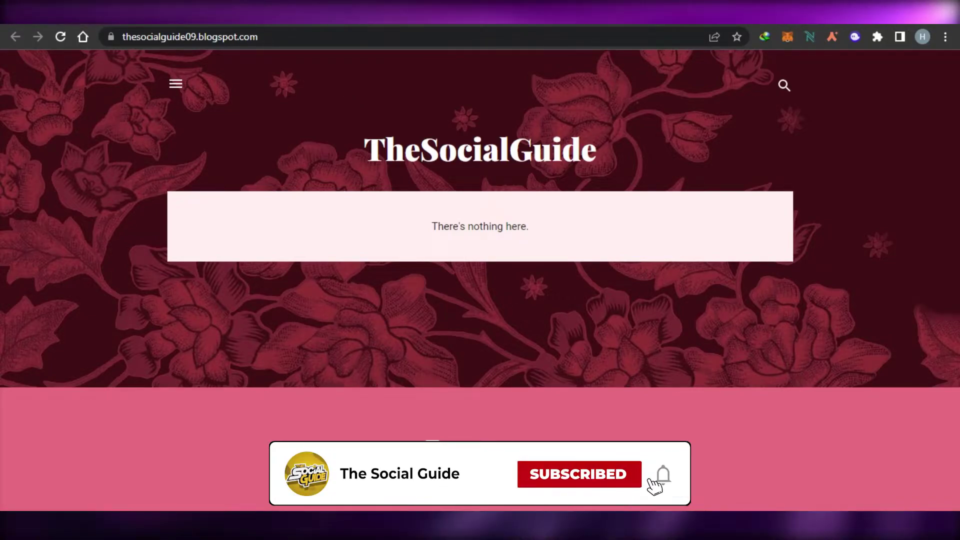
pyautogui.hotkey('ctrl', 'w')
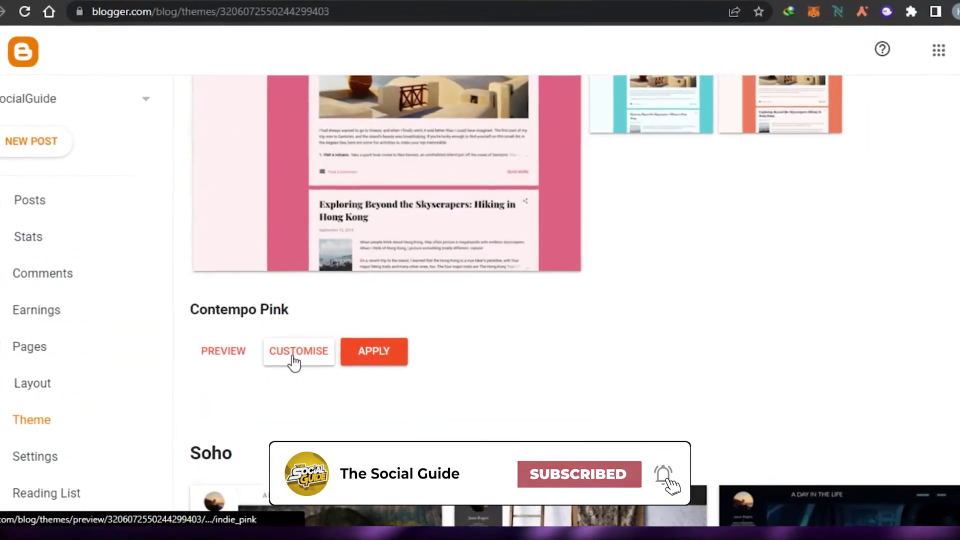
# - Customise the Contempo Pink theme and expand its Advanced styling options
pyautogui.click(297, 355)
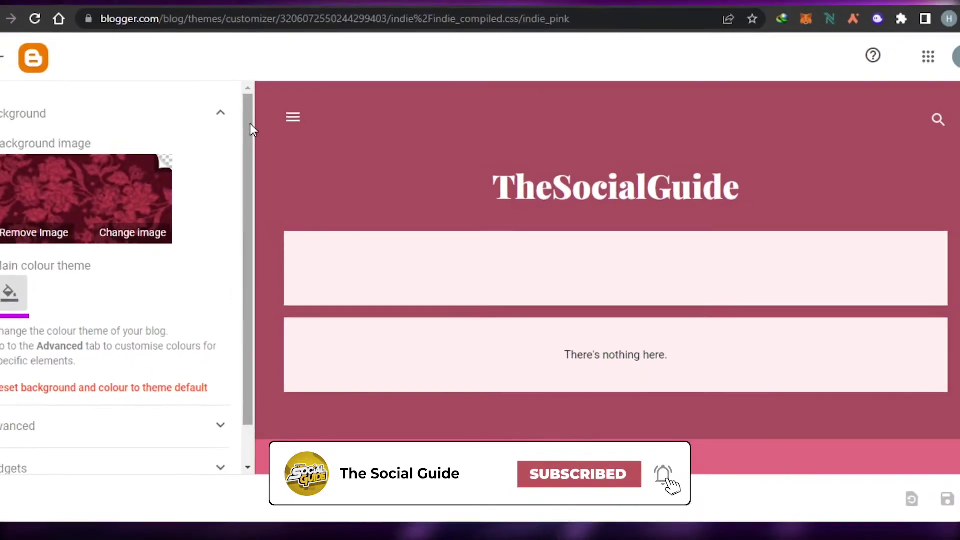
pyautogui.scroll(-1, 251, 210)
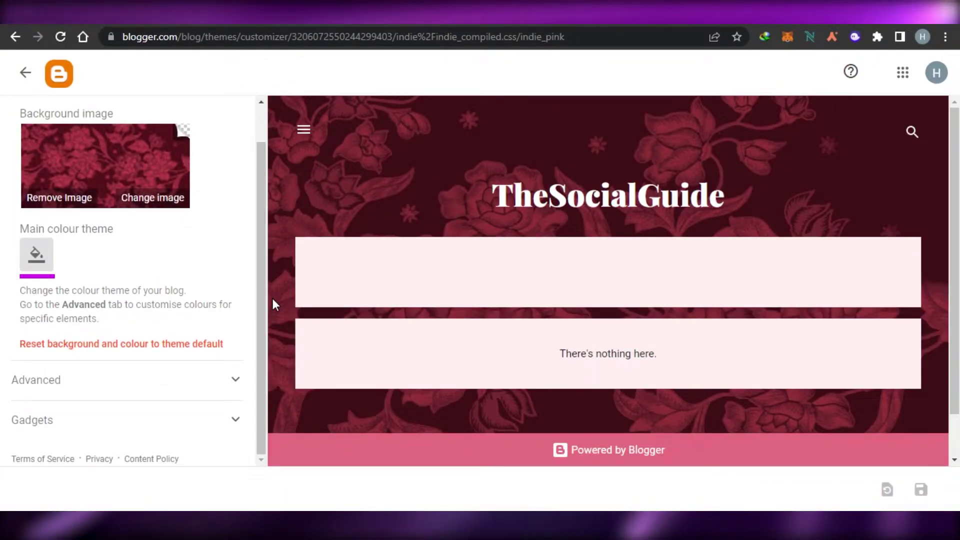
pyautogui.scroll(1, 262, 205)
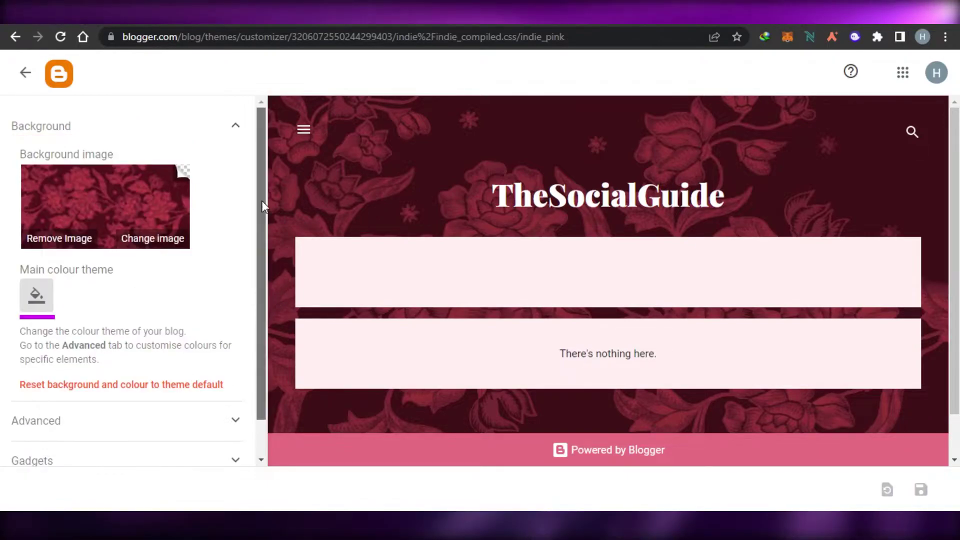
pyautogui.scroll(-1, 242, 324)
pyautogui.click(239, 379)
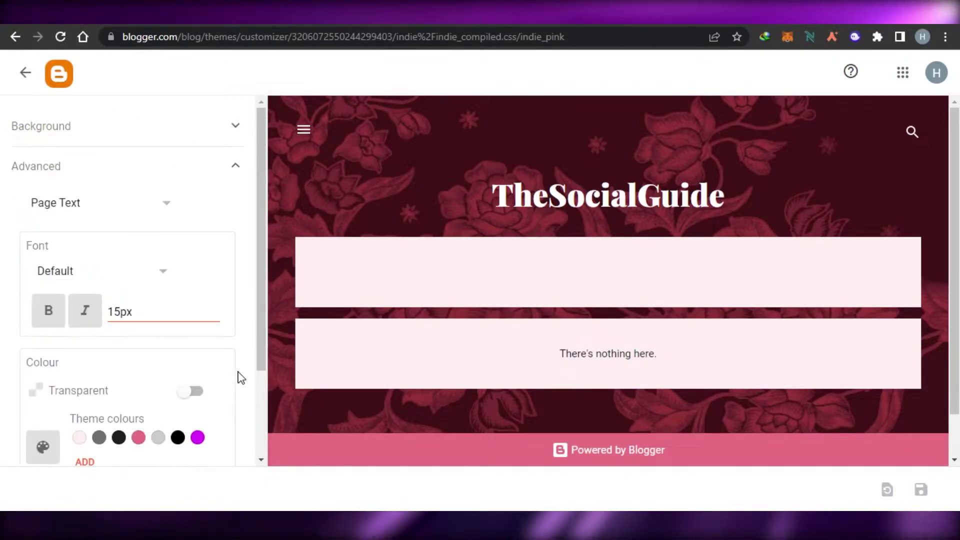
pyautogui.moveTo(263, 284); pyautogui.dragTo(261, 167)
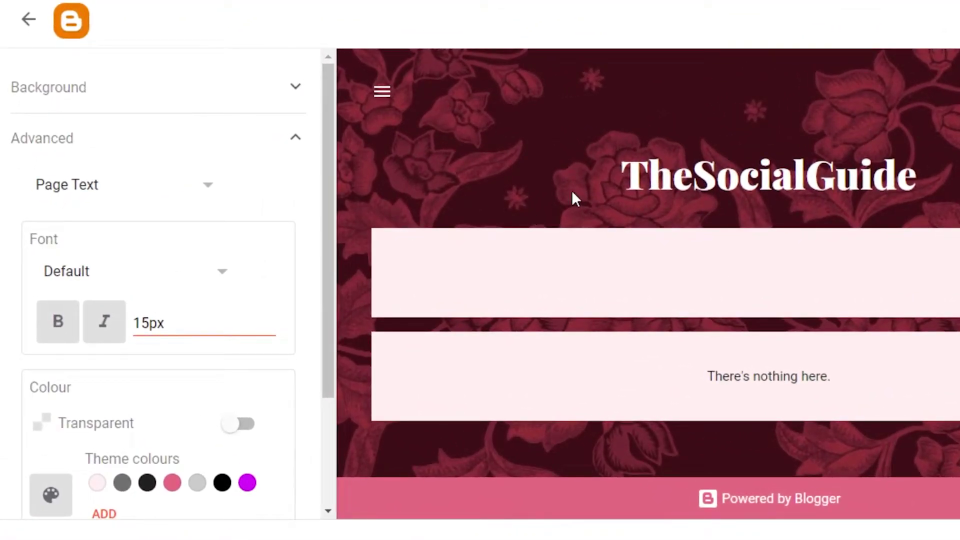
# - Replace the blog background with the colourful tagine pots photo from The arts category
pyautogui.click(299, 88)
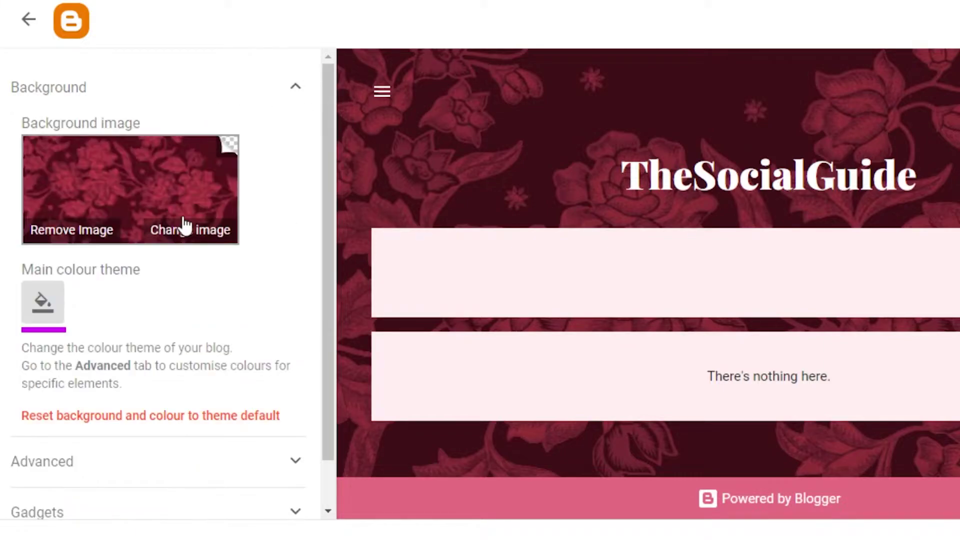
pyautogui.click(187, 231)
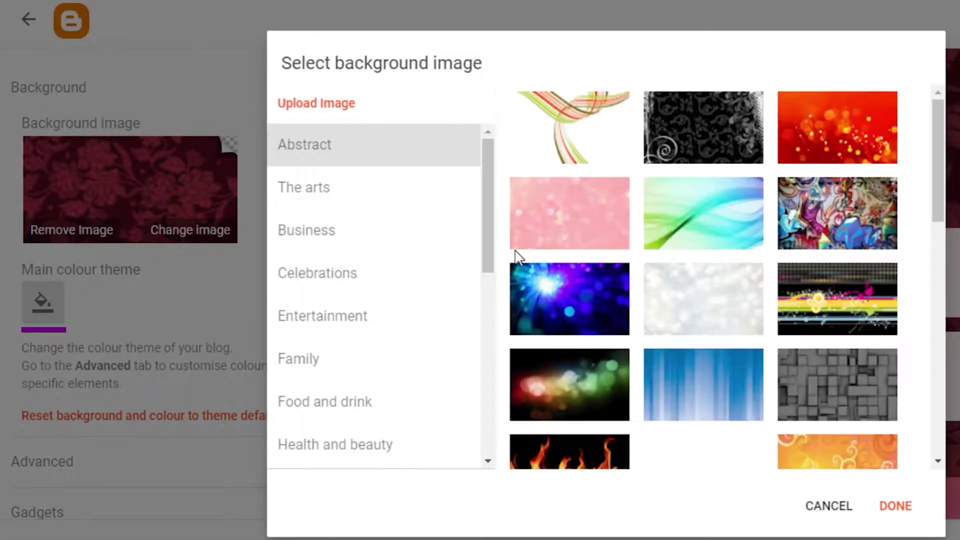
pyautogui.moveTo(482, 206); pyautogui.dragTo(504, 148)
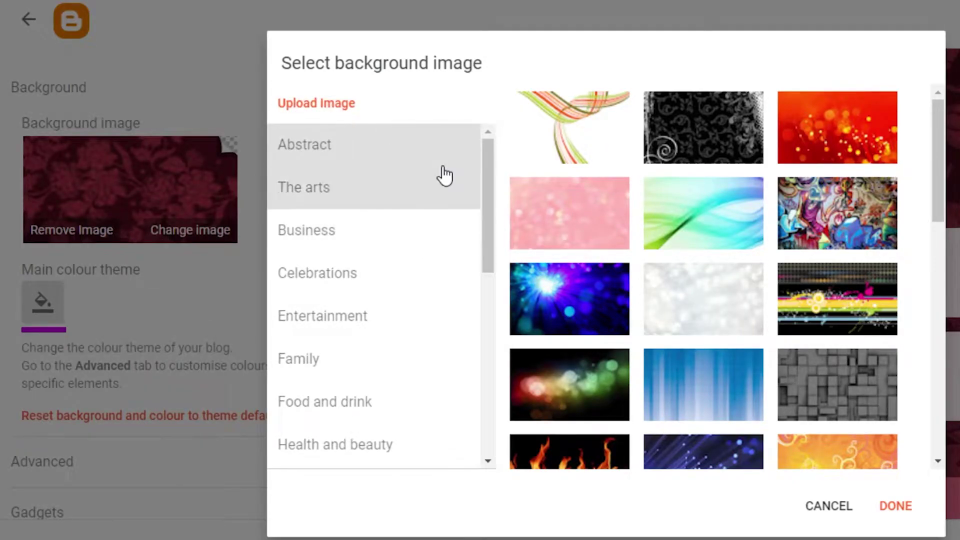
pyautogui.click(443, 180)
pyautogui.moveTo(490, 183)
pyautogui.mouseDown()
pyautogui.moveTo(488, 199)
pyautogui.moveTo(483, 178)
pyautogui.mouseUp()
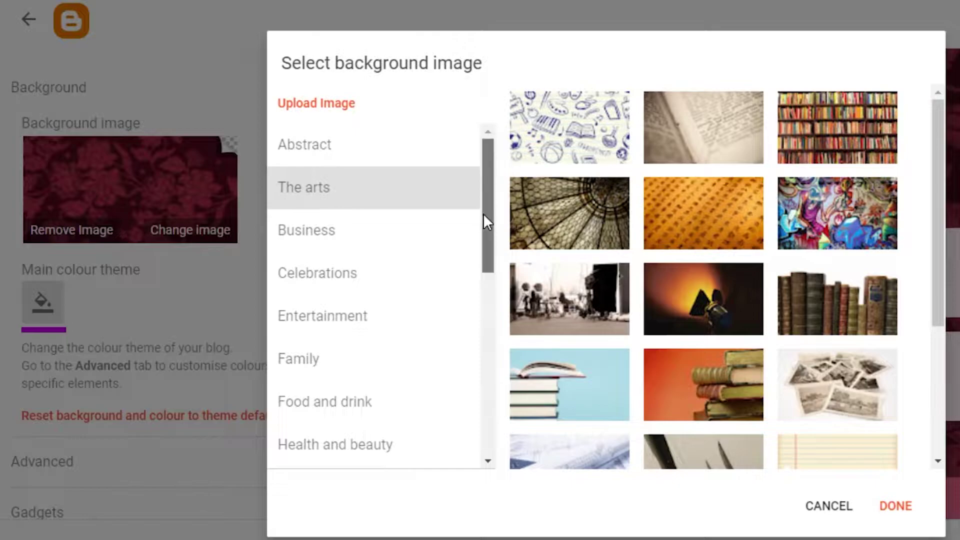
pyautogui.moveTo(484, 220); pyautogui.dragTo(489, 310)
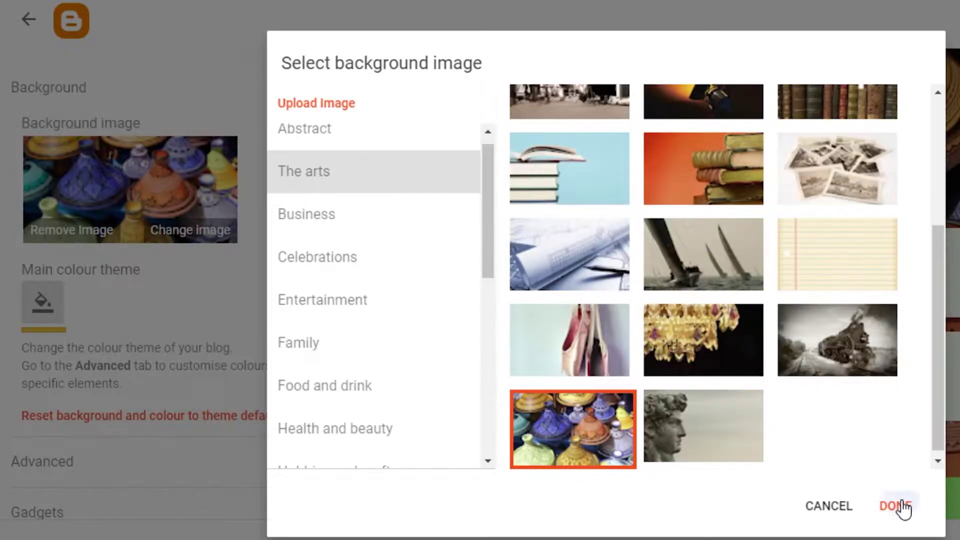
pyautogui.click(900, 505)
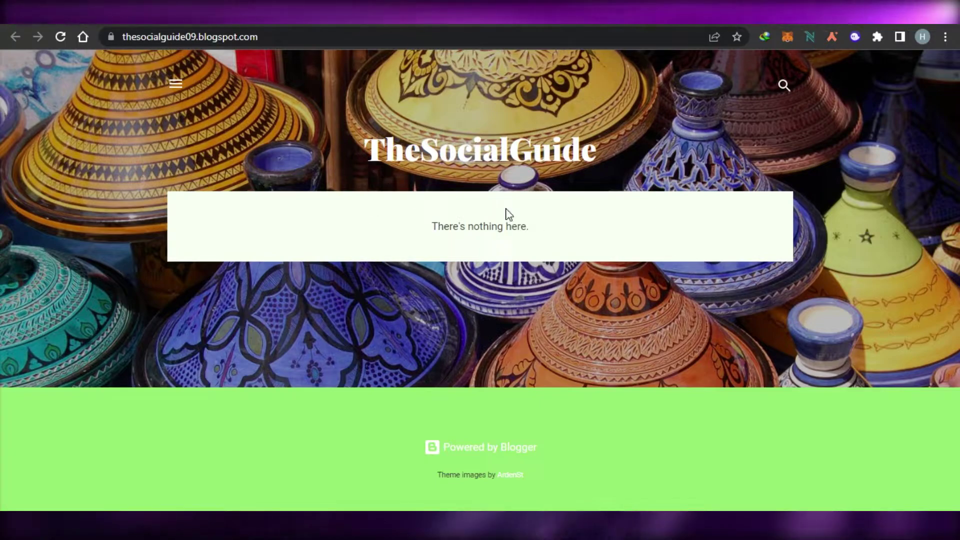
# - Start a new post titled HOW TO MAKE MOEY WITH BLOGGER and write its body
pyautogui.hotkey('ctrl', 'Tab')
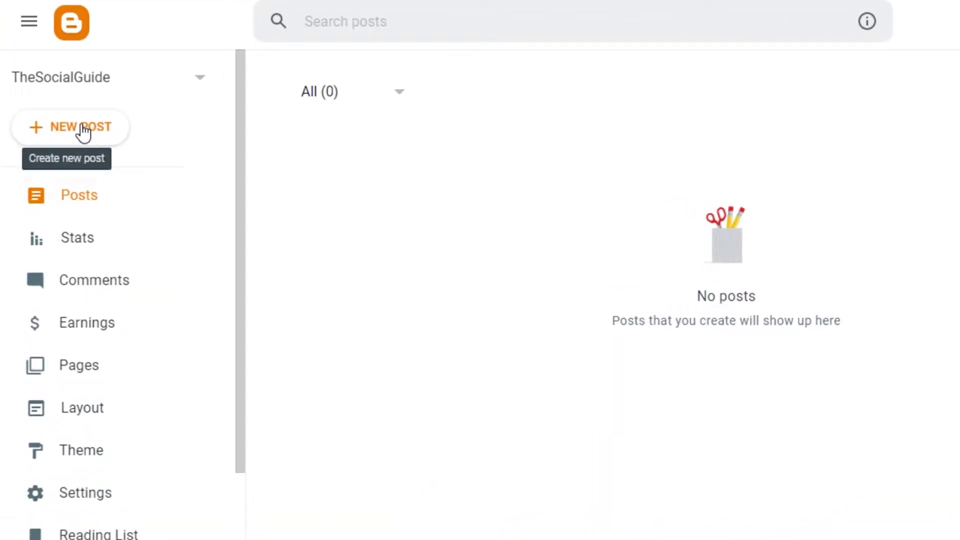
pyautogui.click(84, 133)
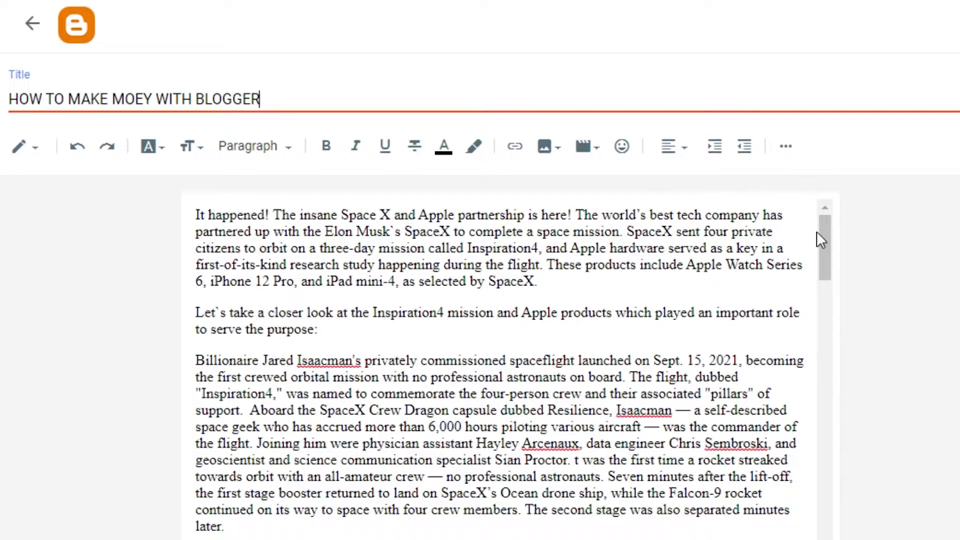
pyautogui.moveTo(820, 238)
pyautogui.mouseDown()
pyautogui.moveTo(824, 495)
pyautogui.moveTo(830, 239)
pyautogui.mouseUp()
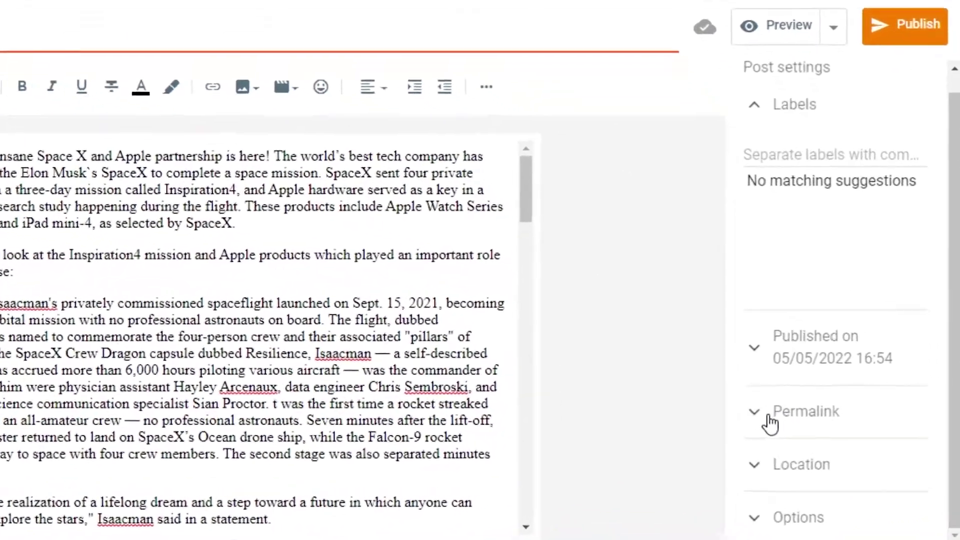
# - Give the post a custom permalink and publish it
pyautogui.click(817, 416)
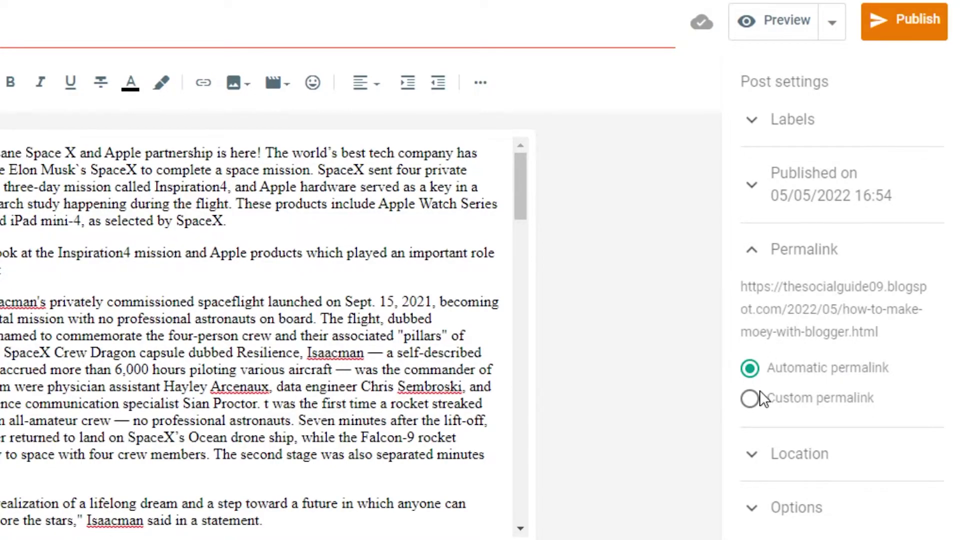
pyautogui.click(750, 400)
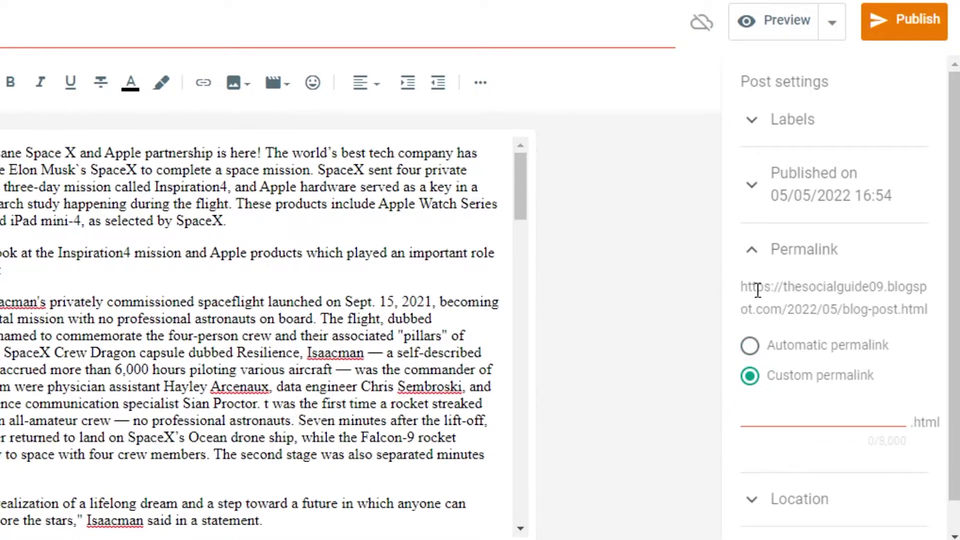
pyautogui.click(941, 342)
pyautogui.scroll(-1, 941, 342)
pyautogui.scroll(1, 941, 342)
pyautogui.scroll(-1, 942, 342)
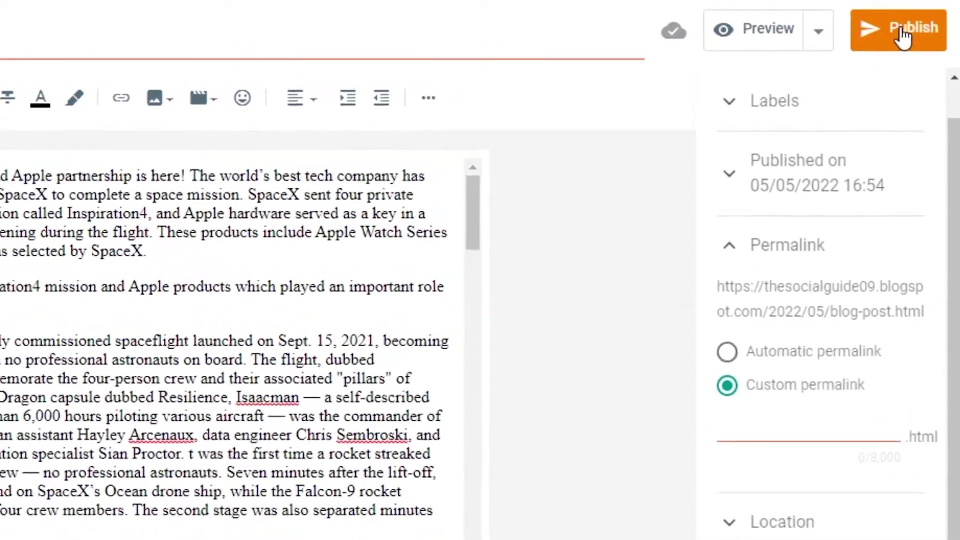
pyautogui.click(905, 19)
pyautogui.click(285, 346)
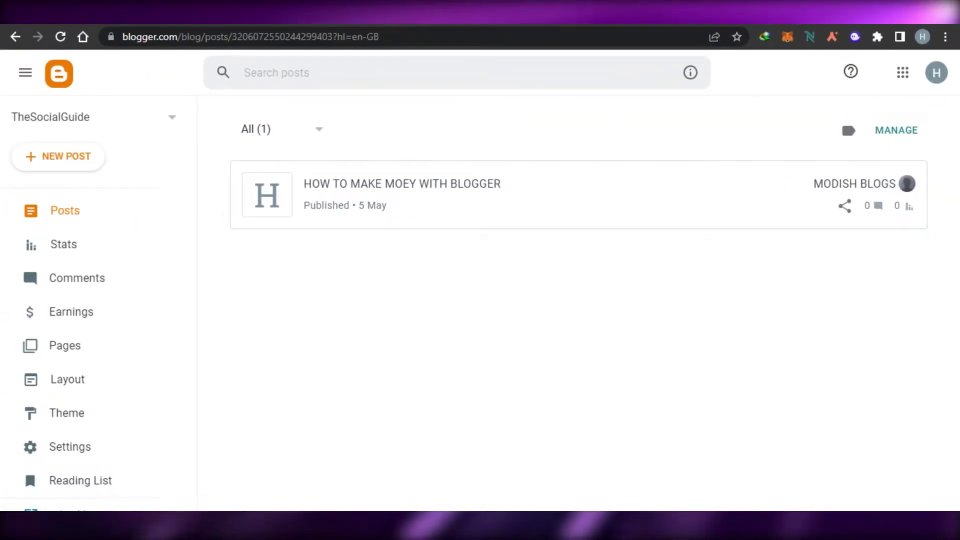
pyautogui.press('F5')
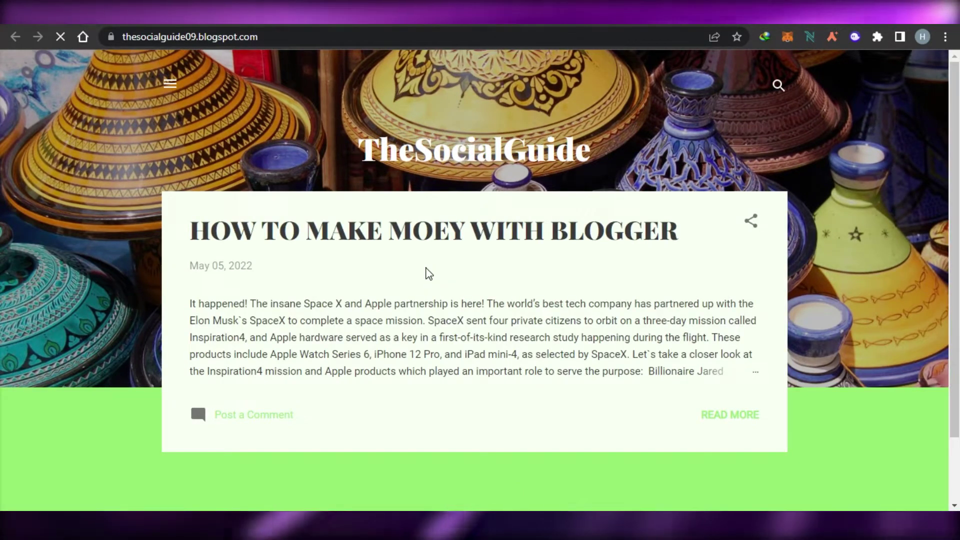
pyautogui.scroll(-2, 349, 320)
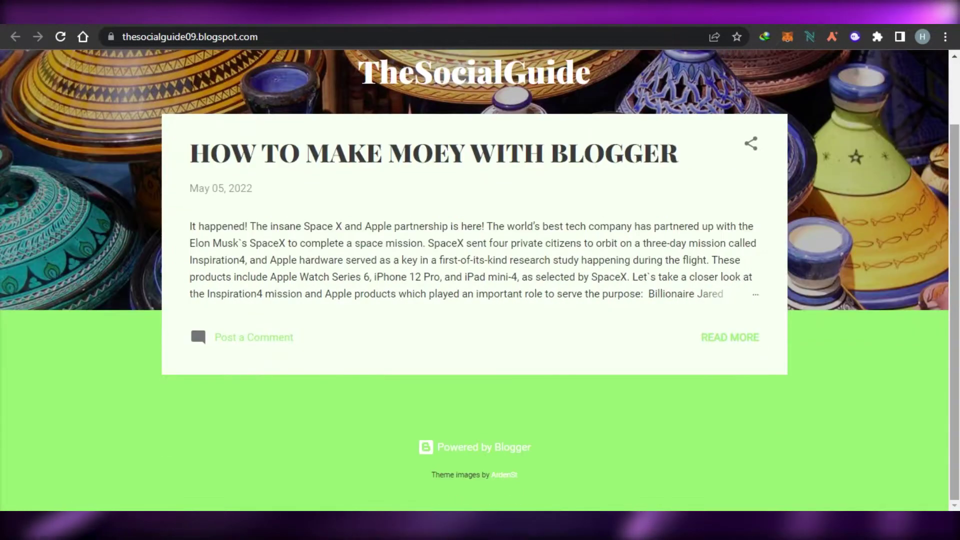
pyautogui.click(742, 346)
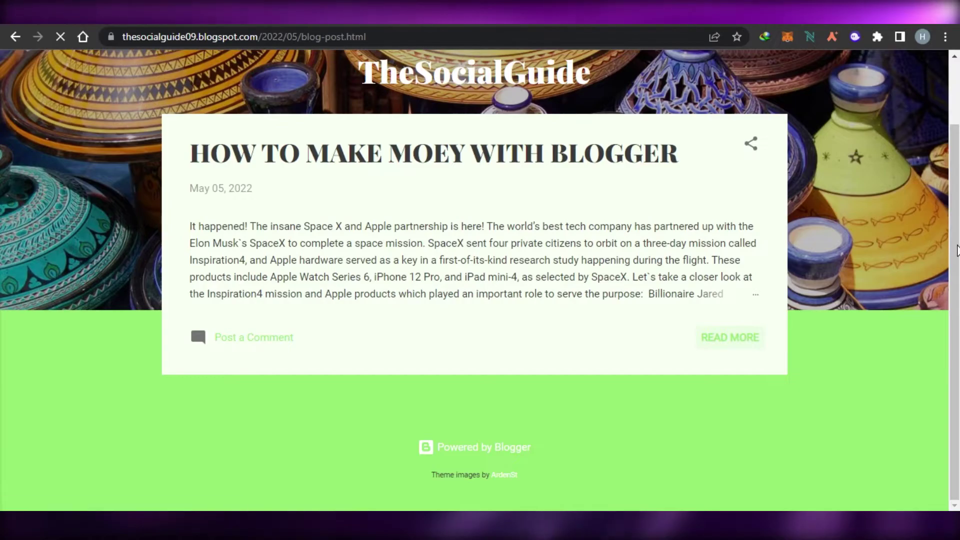
pyautogui.scroll(-15, 729, 174)
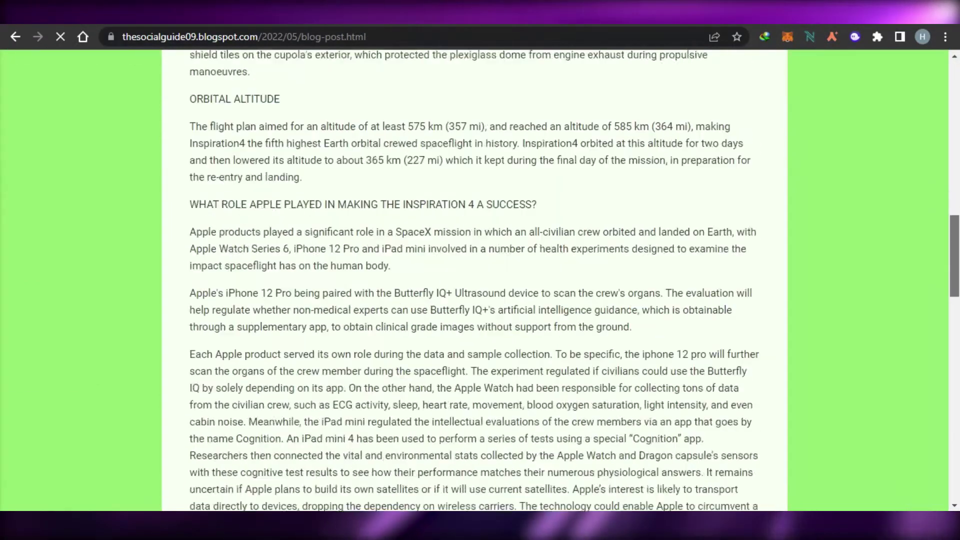
pyautogui.scroll(15, 729, 175)
pyautogui.moveTo(952, 148); pyautogui.dragTo(953, 495)
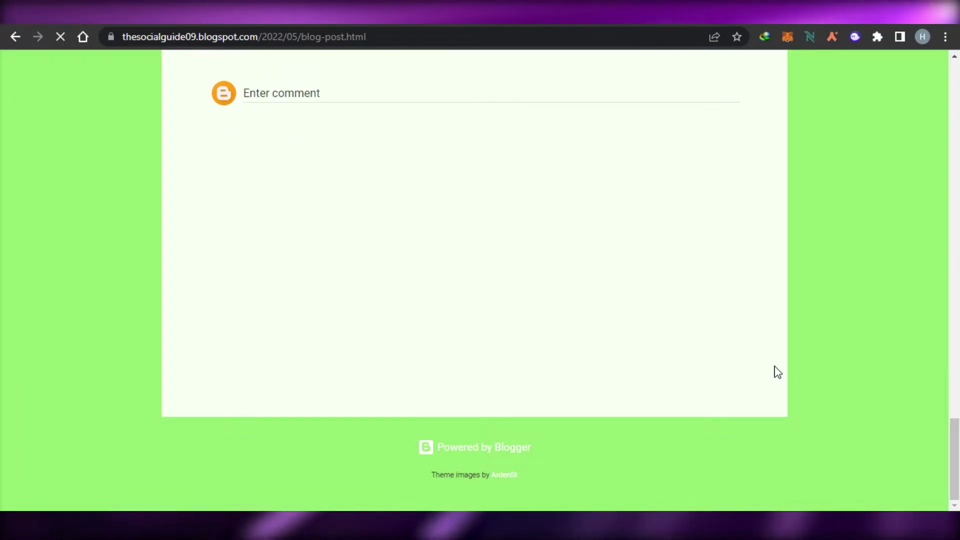
pyautogui.press('Home')
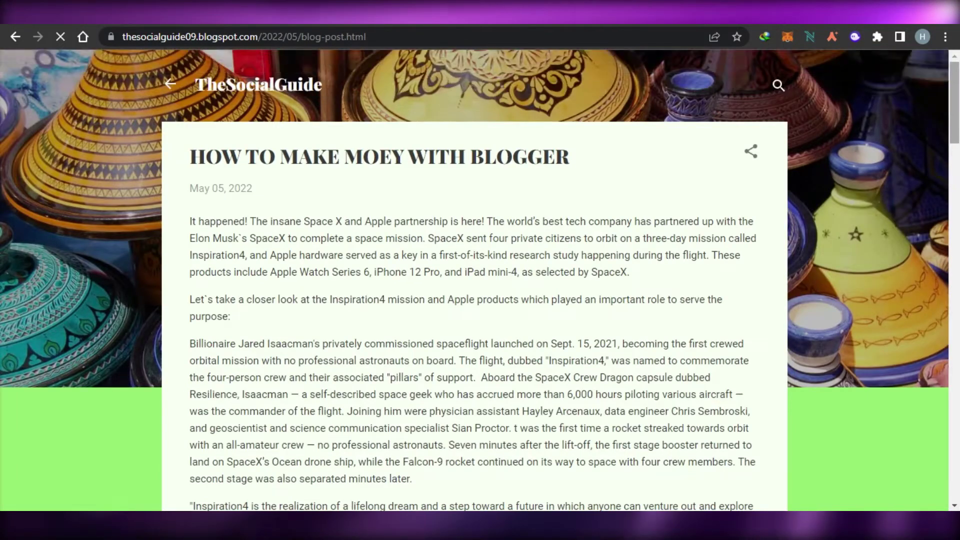
pyautogui.click(391, 32)
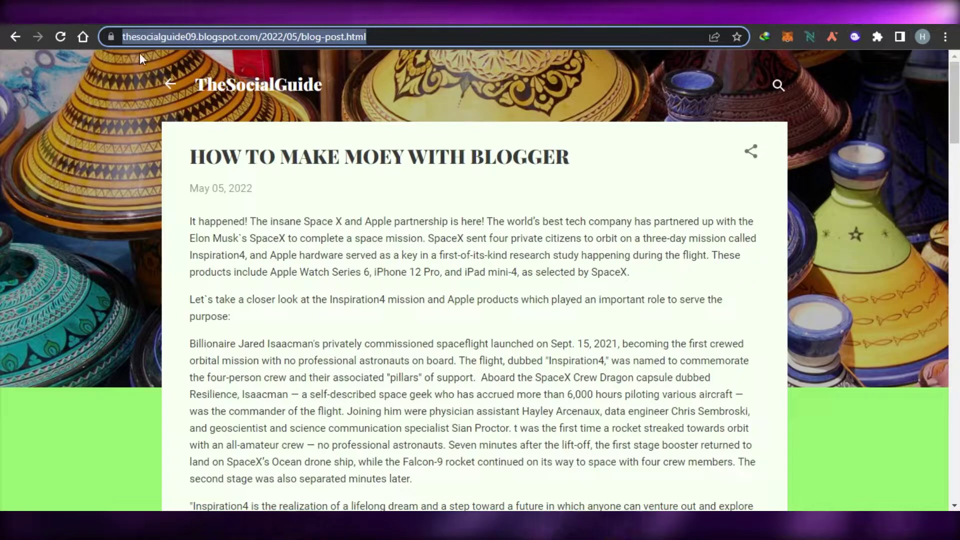
pyautogui.hotkey('ctrl', 'w')
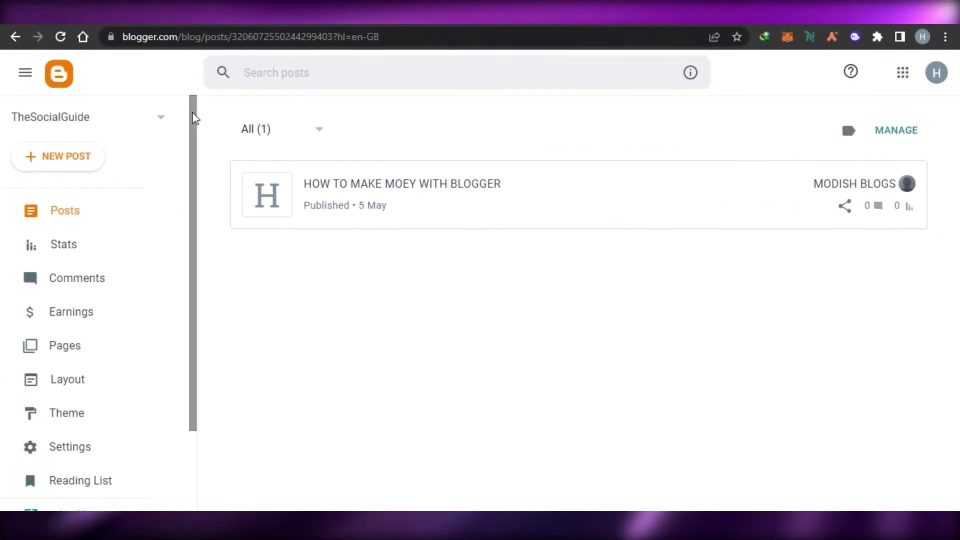
pyautogui.moveTo(195, 118); pyautogui.dragTo(212, 105)
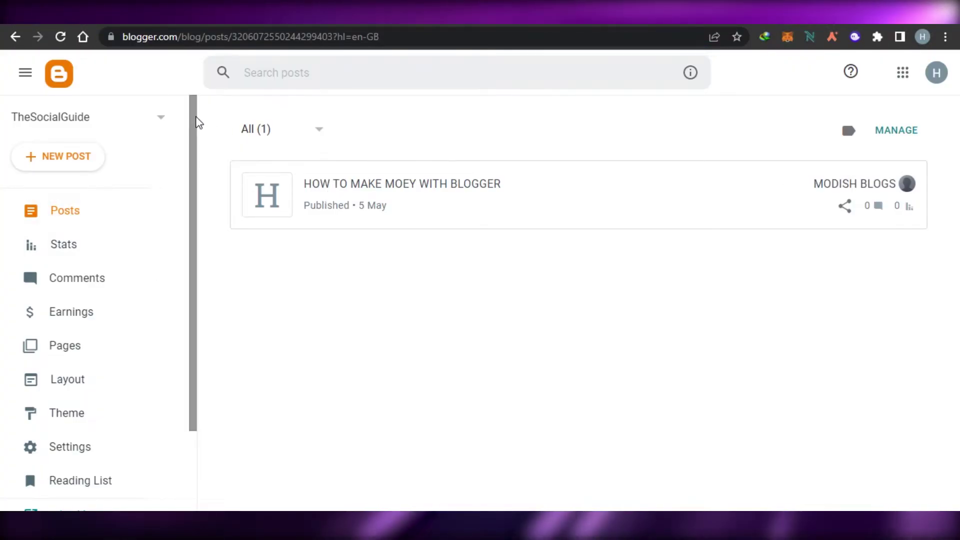
pyautogui.moveTo(197, 120); pyautogui.dragTo(215, 205)
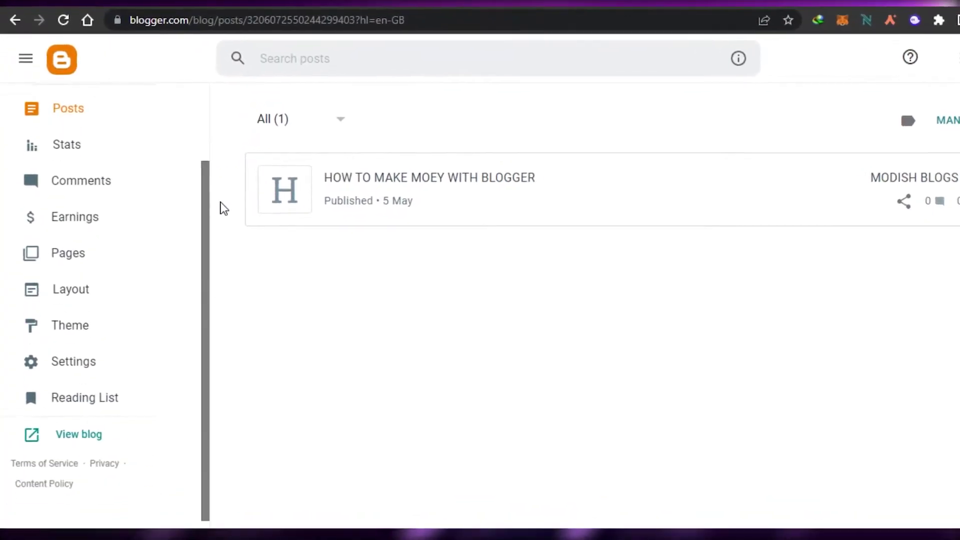
pyautogui.click(100, 100)
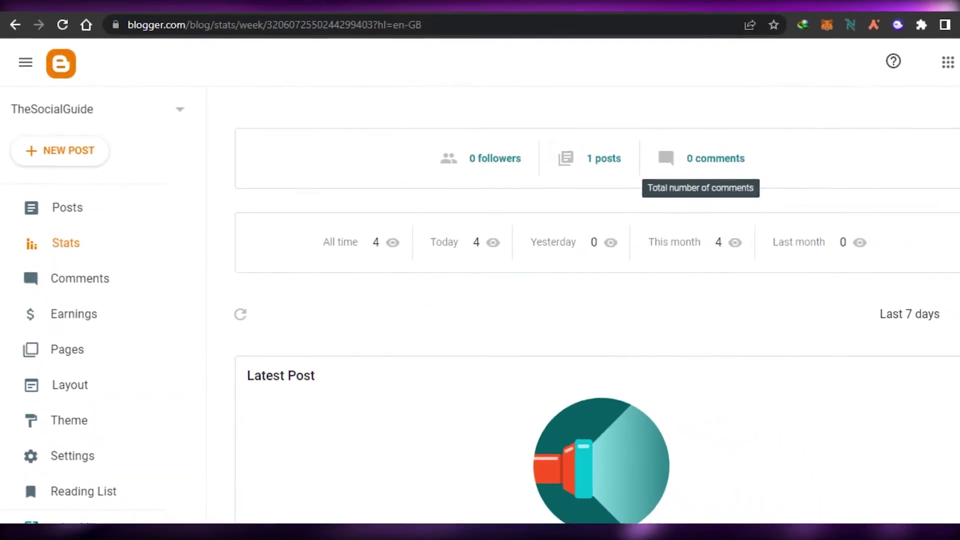
pyautogui.scroll(-5, 574, 300)
pyautogui.scroll(7, 575, 300)
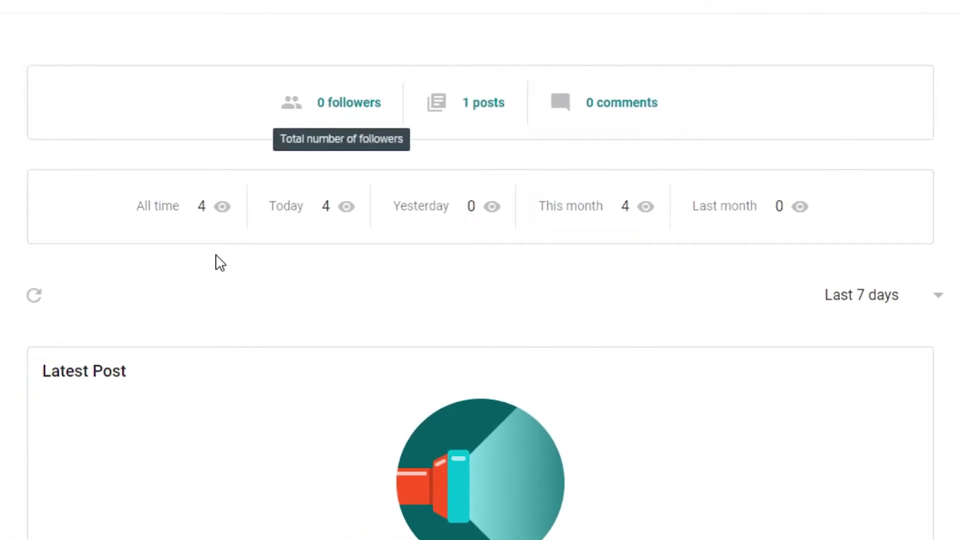
pyautogui.scroll(-15, 480, 270)
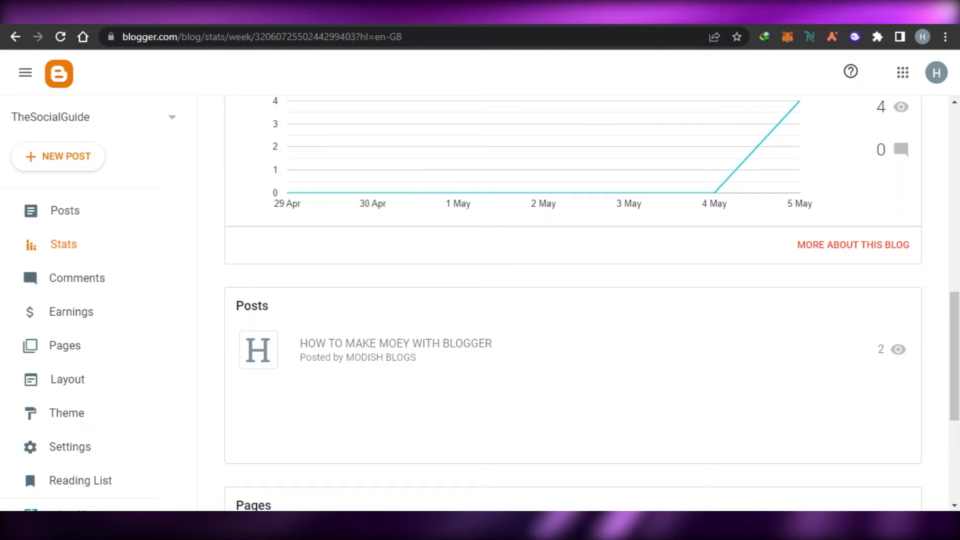
pyautogui.scroll(3, 572, 300)
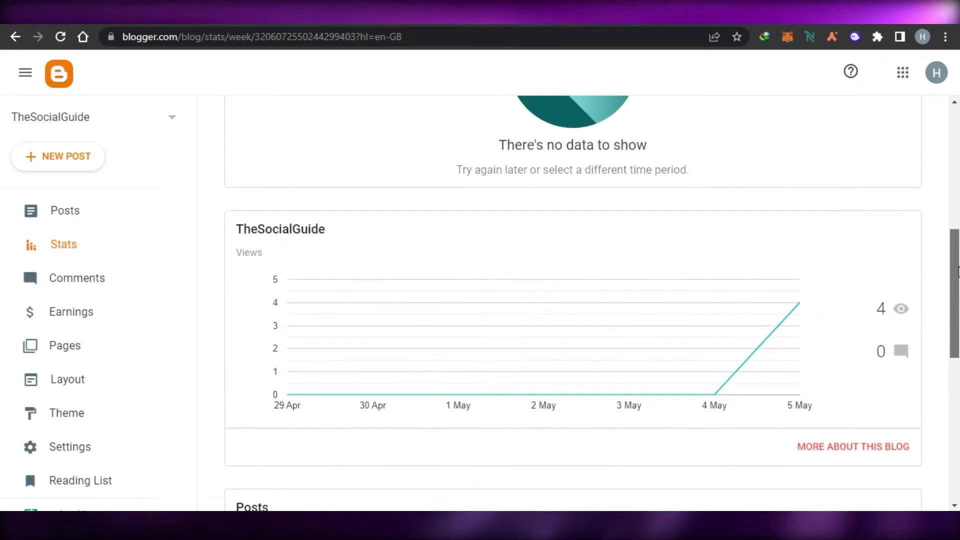
pyautogui.scroll(-8, 573, 300)
pyautogui.scroll(-1, 573, 299)
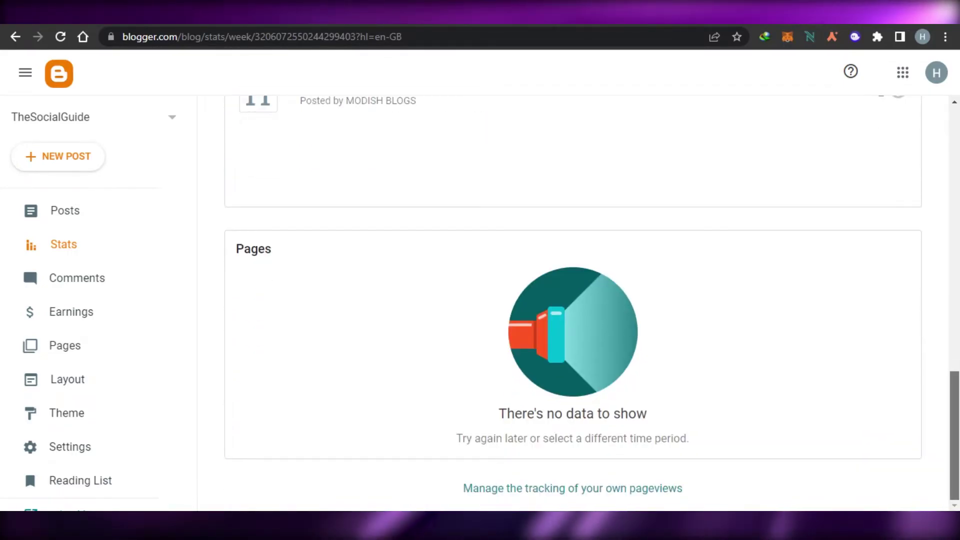
pyautogui.scroll(20, 572, 300)
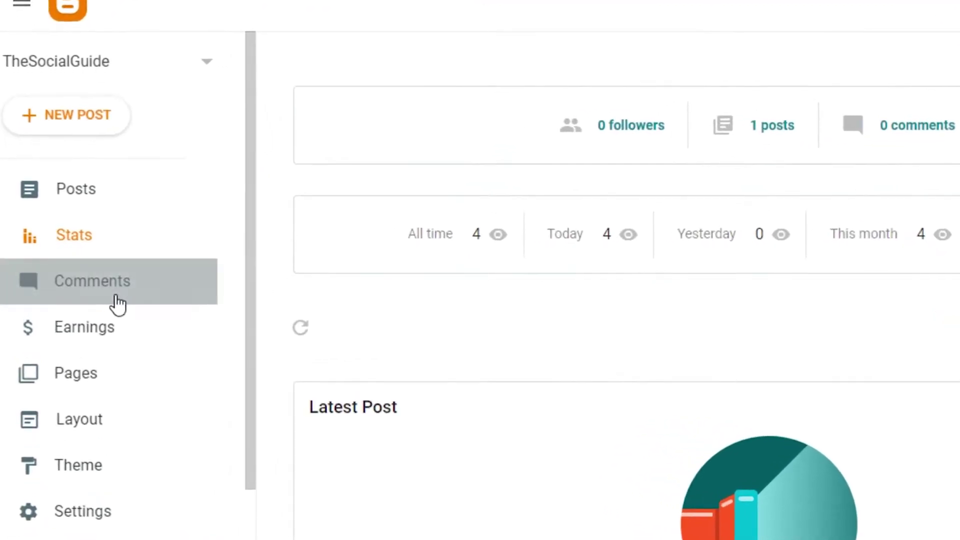
# - Look through the blog's comments, then open the Earnings page with its AdSense connection
pyautogui.click(88, 284)
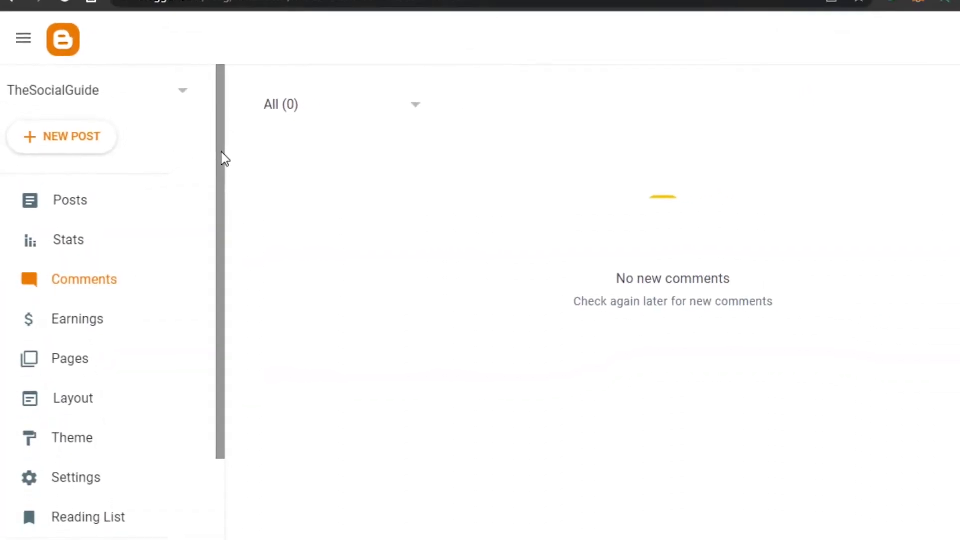
pyautogui.moveTo(246, 153); pyautogui.dragTo(235, 379)
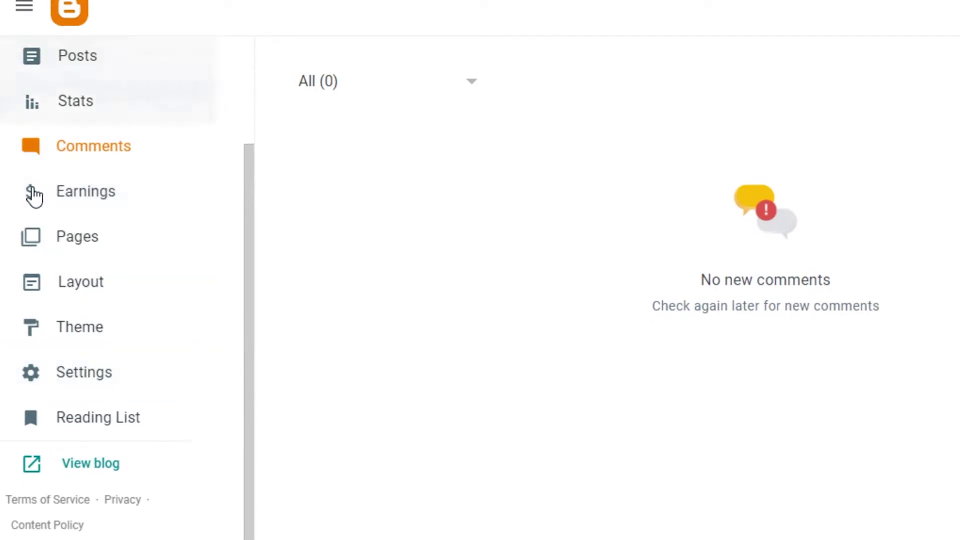
pyautogui.click(97, 191)
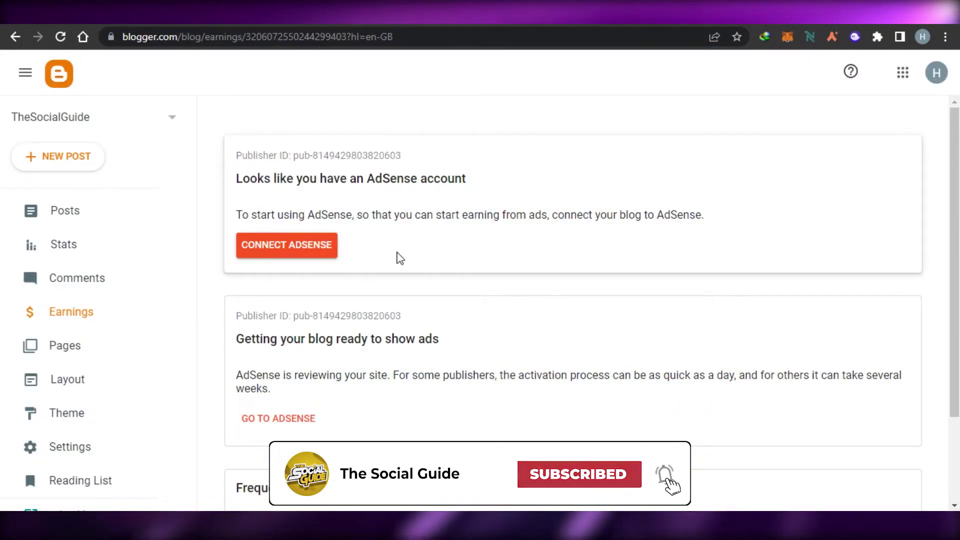
# - Return from the live post and review Stats: 0 followers, 1 post, 0 comments, 4 views
pyautogui.scroll(-2, 861, 265)
pyautogui.scroll(2, 862, 265)
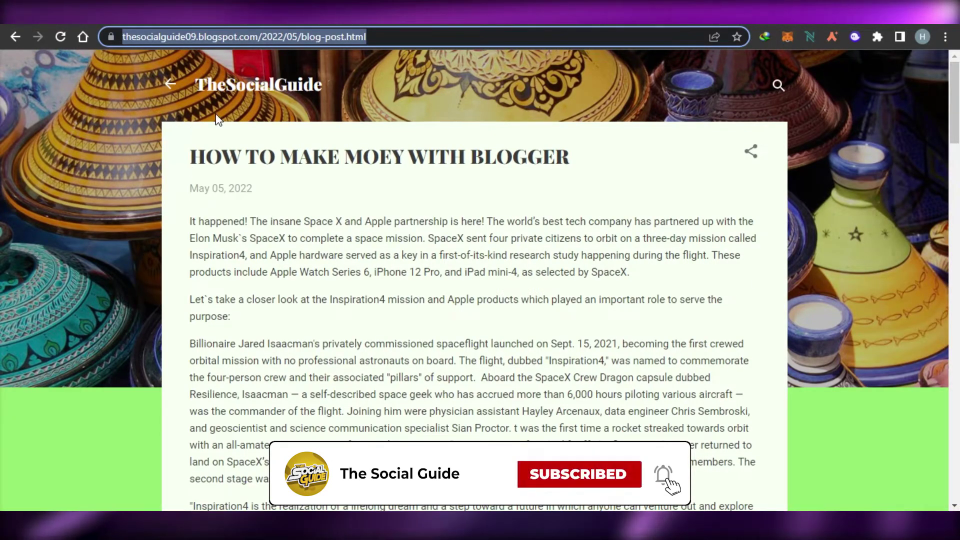
pyautogui.click(170, 84)
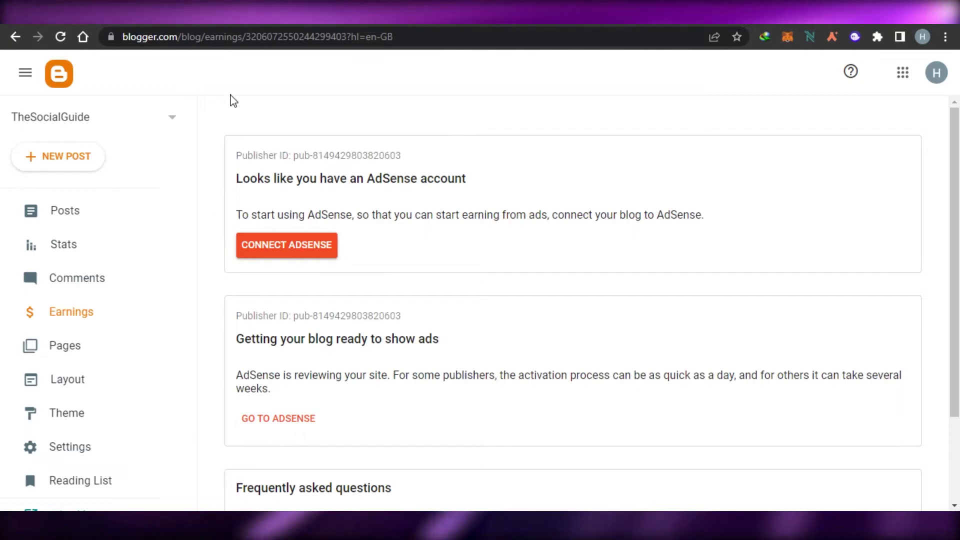
pyautogui.click(79, 252)
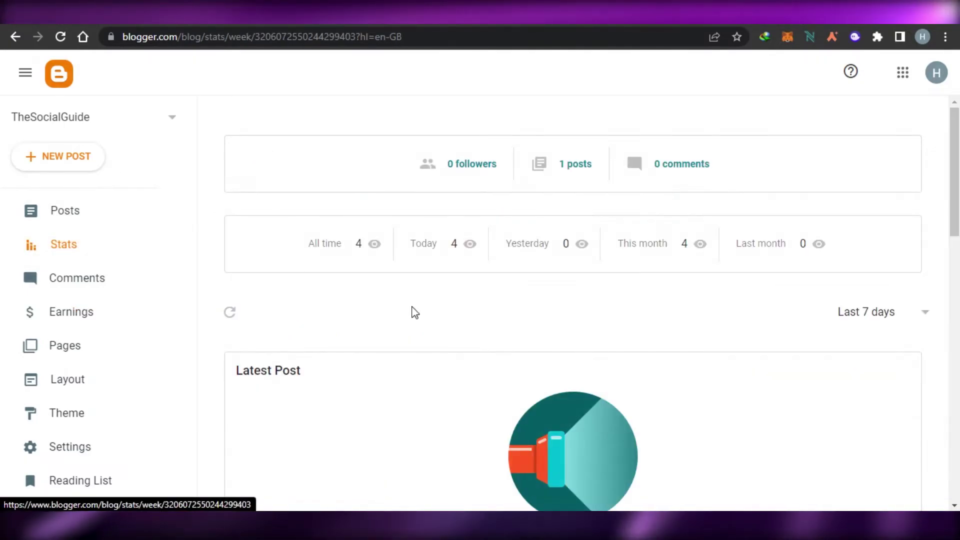
pyautogui.scroll(-10, 573, 303)
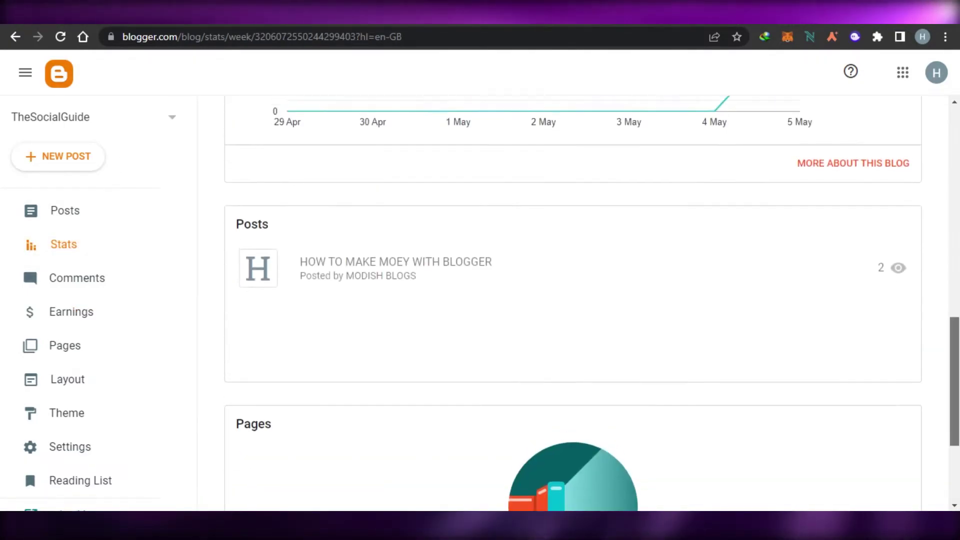
pyautogui.scroll(10, 900, 154)
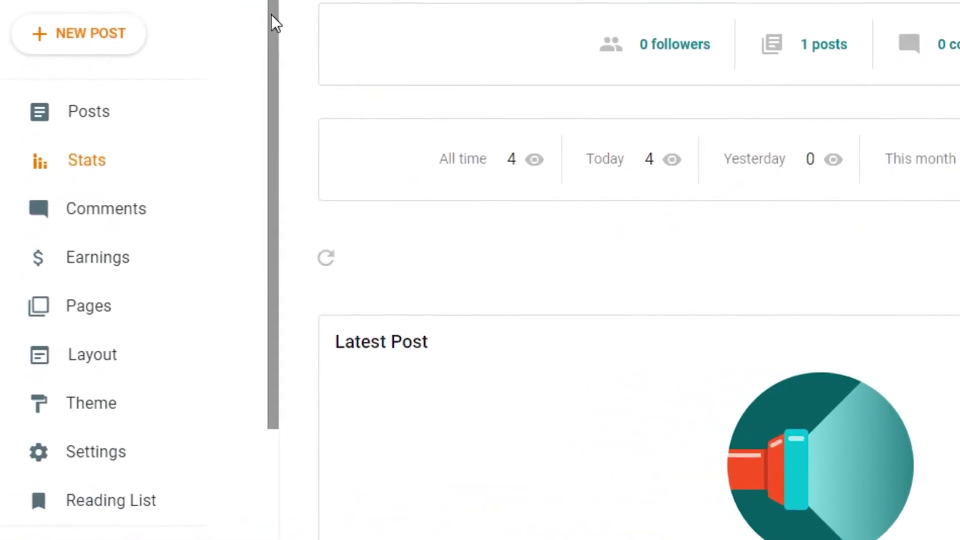
pyautogui.scroll(-3, 119, 302)
# - Review the Settings page's Basic, Publishing, Permissions and Comments sections for TheSocialGuide
pyautogui.click(120, 309)
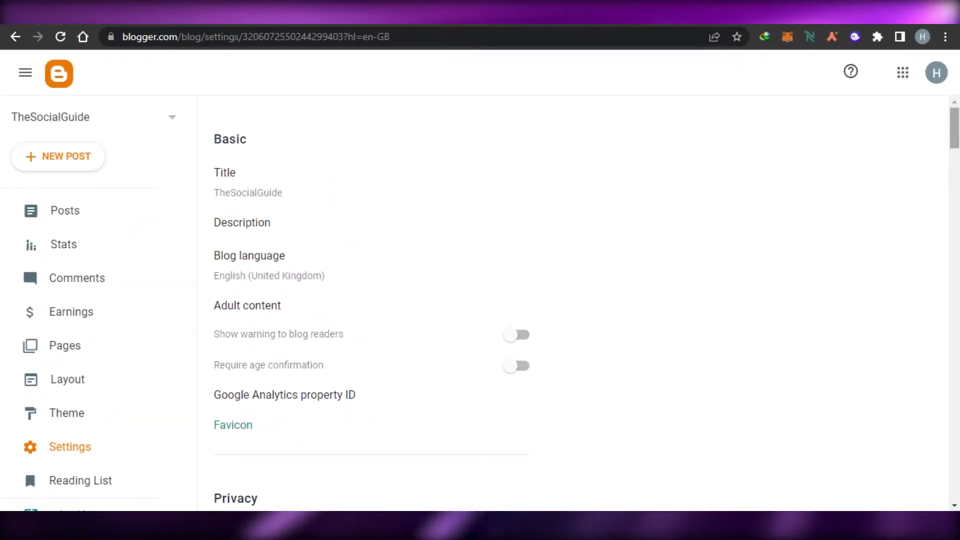
pyautogui.scroll(-8, 573, 303)
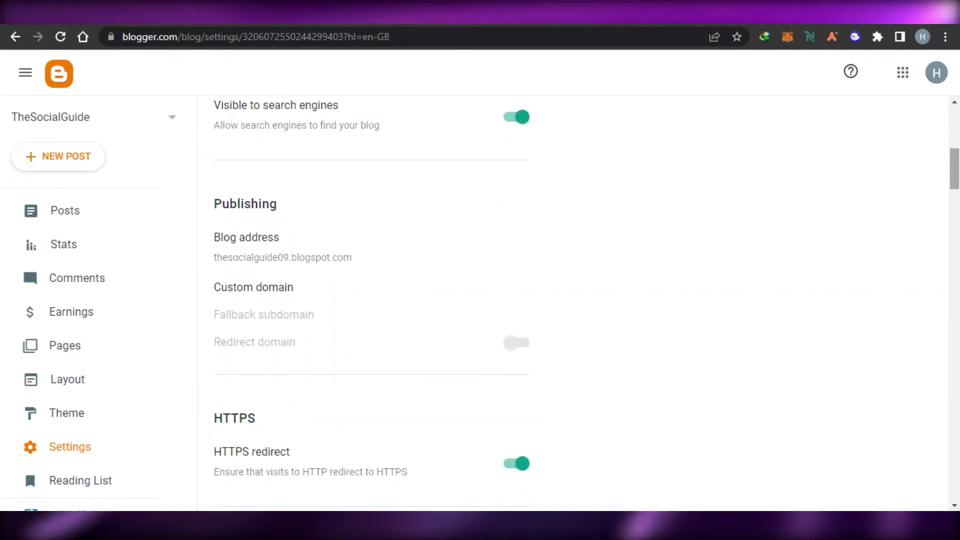
pyautogui.scroll(-6, 572, 303)
pyautogui.scroll(1, 572, 302)
pyautogui.scroll(-3, 573, 303)
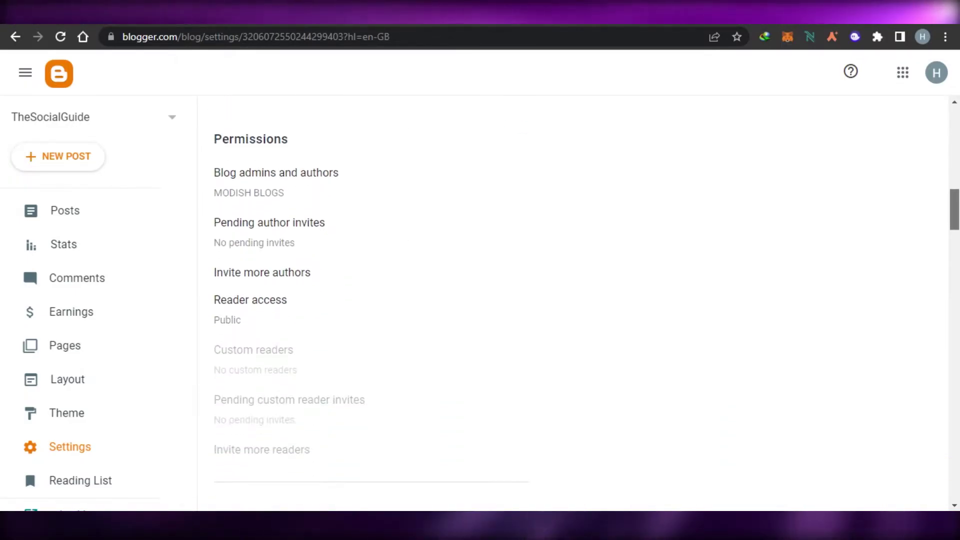
pyautogui.scroll(-15, 958, 283)
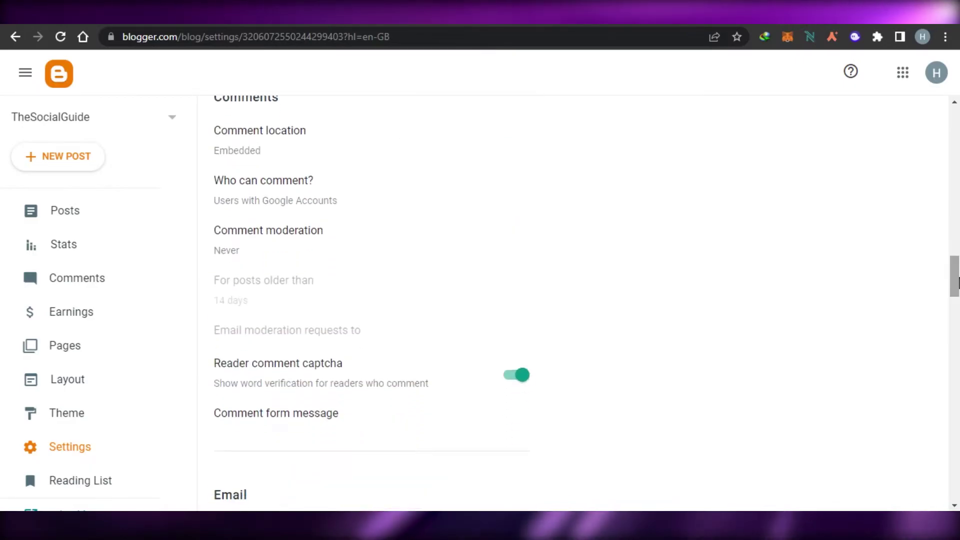
pyautogui.moveTo(957, 283); pyautogui.dragTo(957, 132)
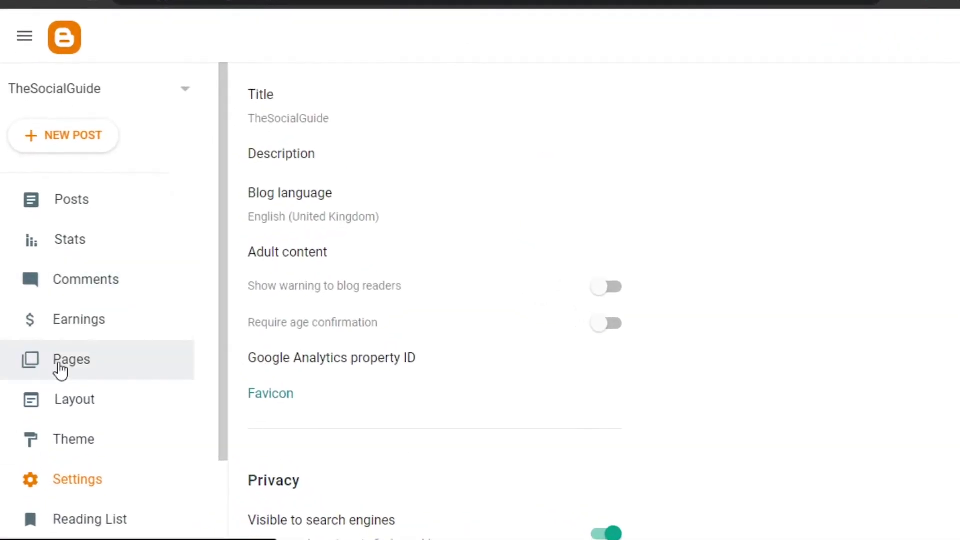
# - Create a new page, check its reader comment options, and leave it as an Untitled draft
pyautogui.click(62, 373)
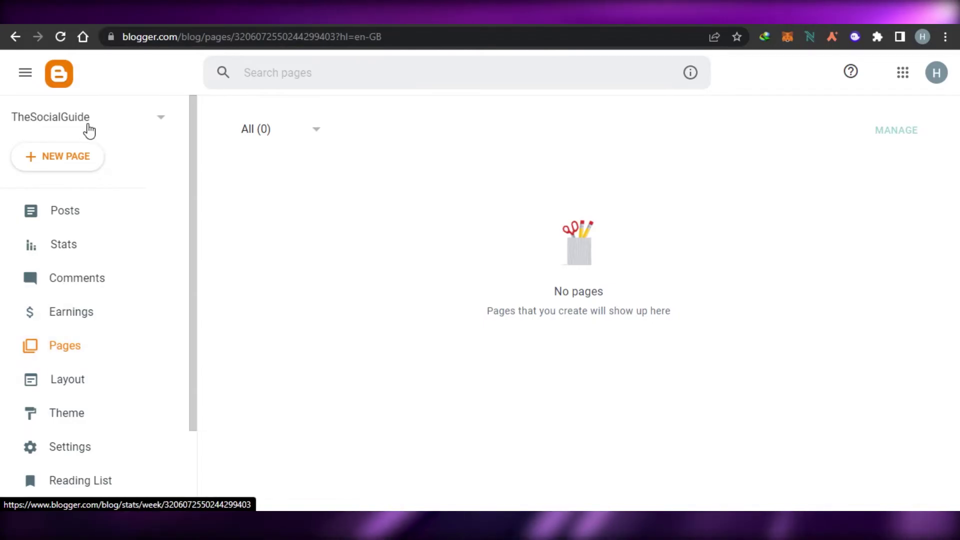
pyautogui.click(70, 157)
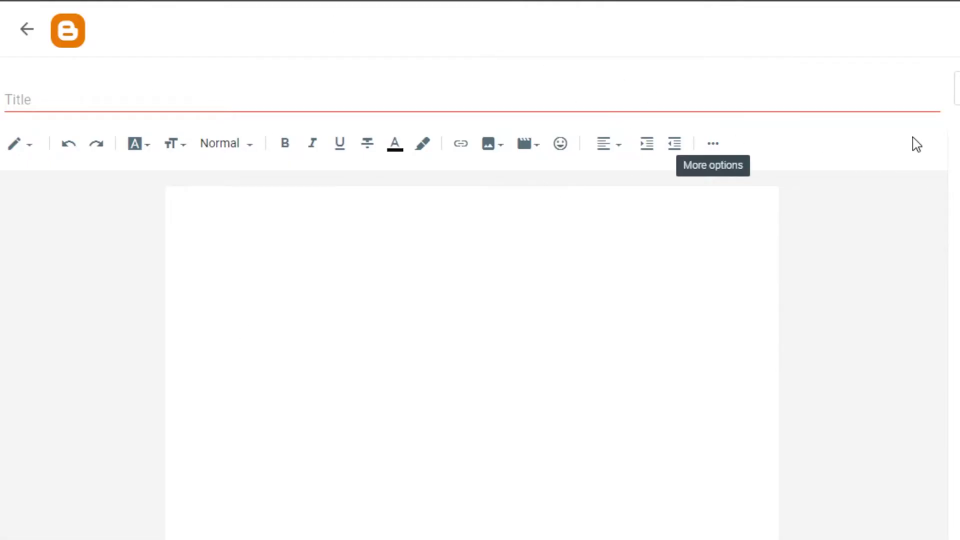
pyautogui.click(952, 179)
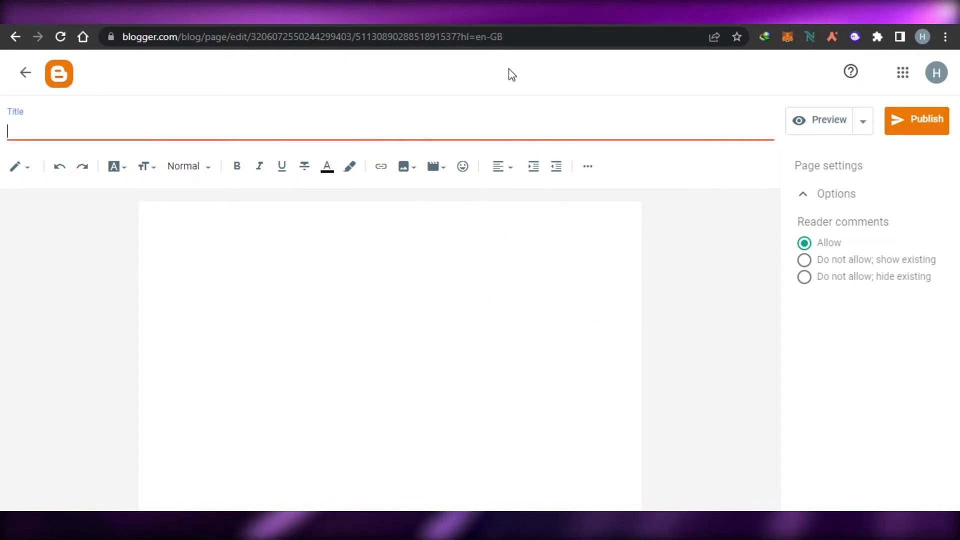
pyautogui.click(20, 76)
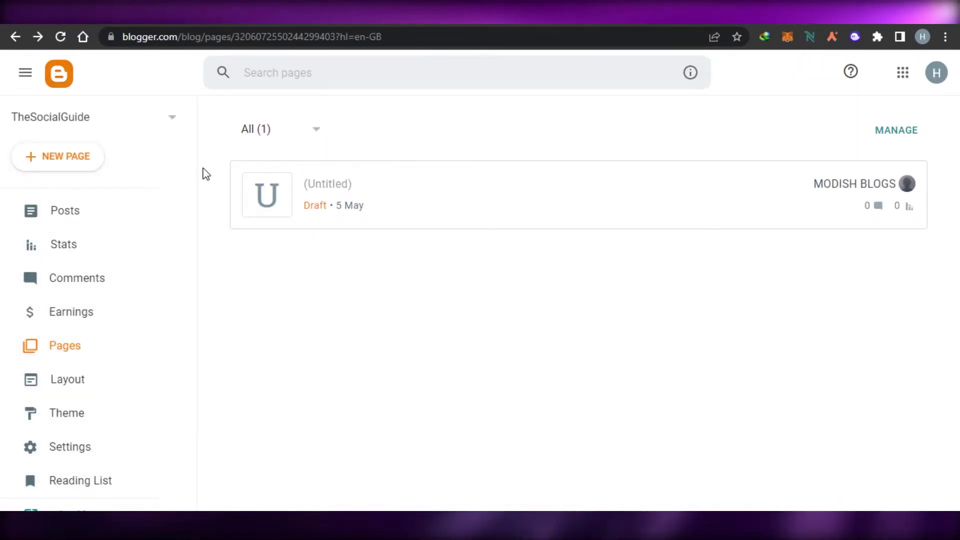
pyautogui.scroll(-2, 199, 214)
pyautogui.scroll(2, 150, 129)
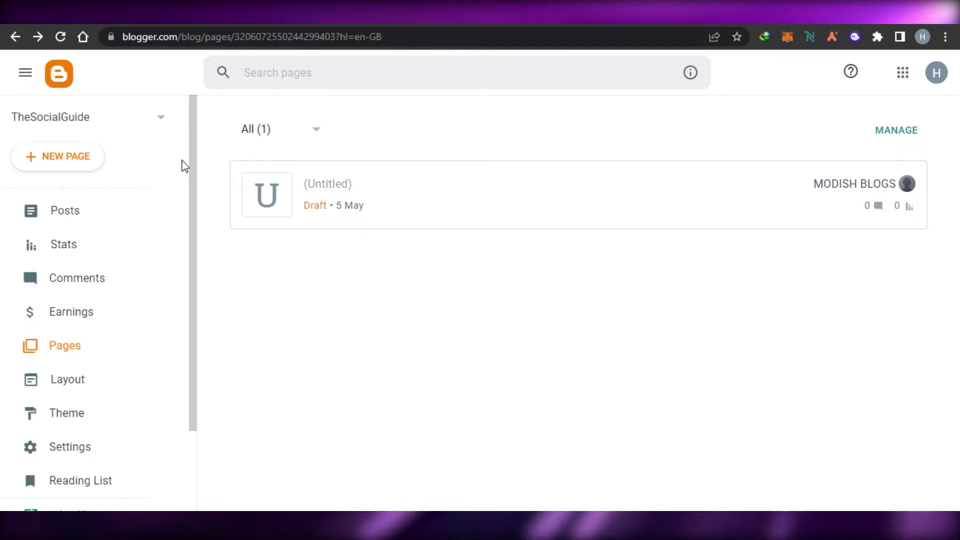
pyautogui.moveTo(193, 152); pyautogui.dragTo(203, 102)
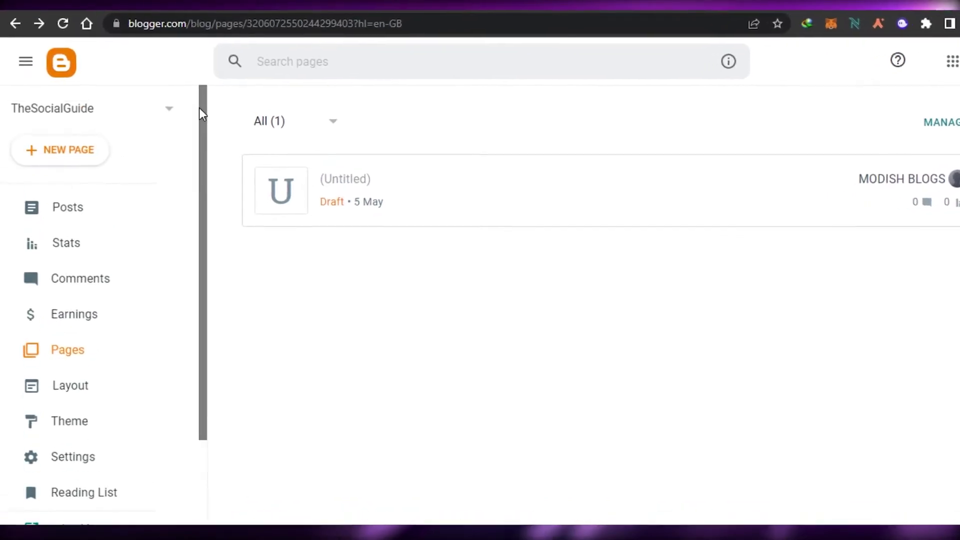
# - Switch to managing the YOURDAILYDOSE blog and open its Reading List of followed blogs
pyautogui.click(164, 120)
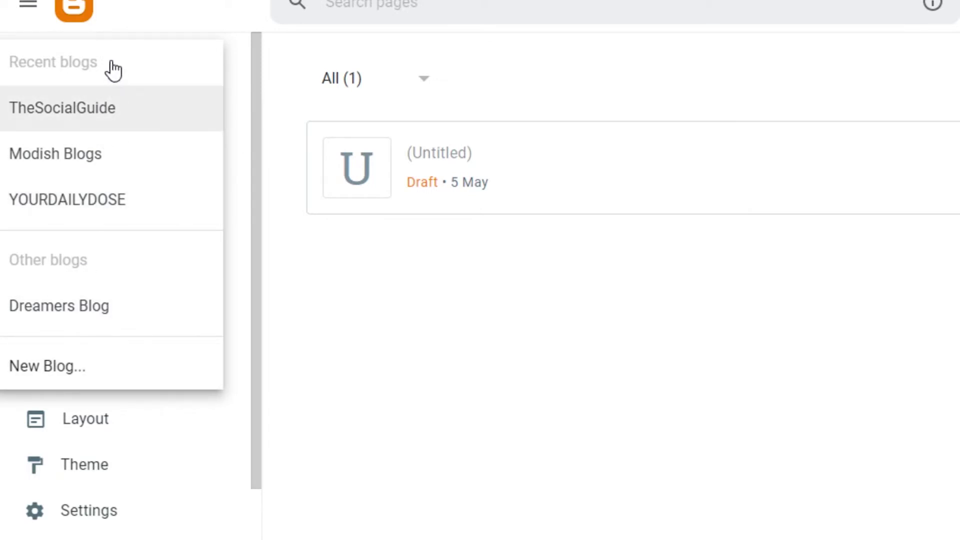
pyautogui.click(75, 200)
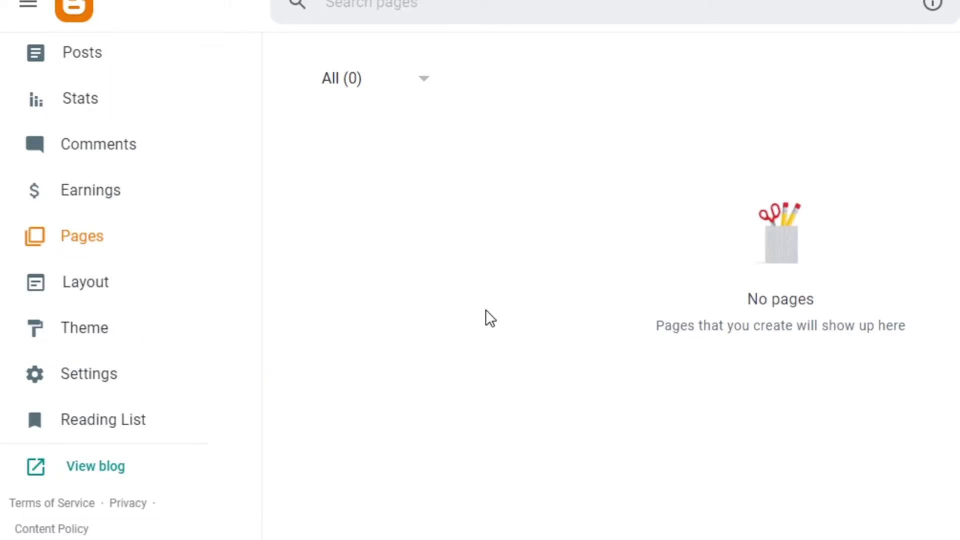
pyautogui.click(107, 419)
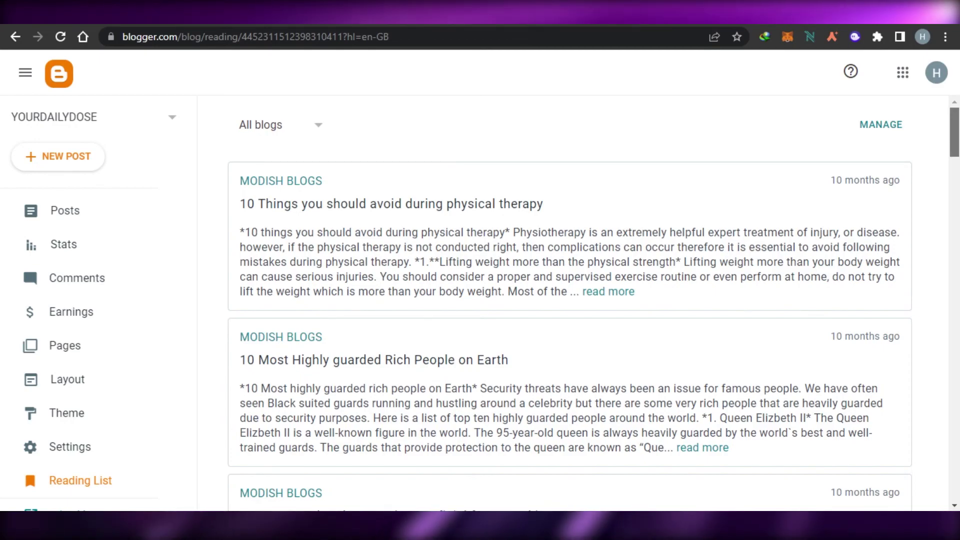
# - Browse the Reading List's followed Blogger Buzz posts, then switch to the other browser tab
pyautogui.scroll(-1, 568, 300)
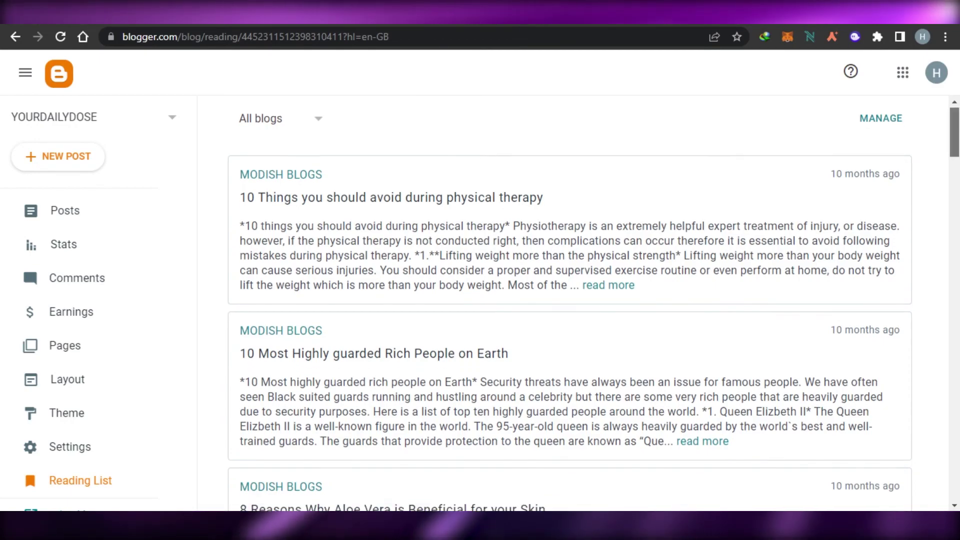
pyautogui.scroll(-20, 569, 300)
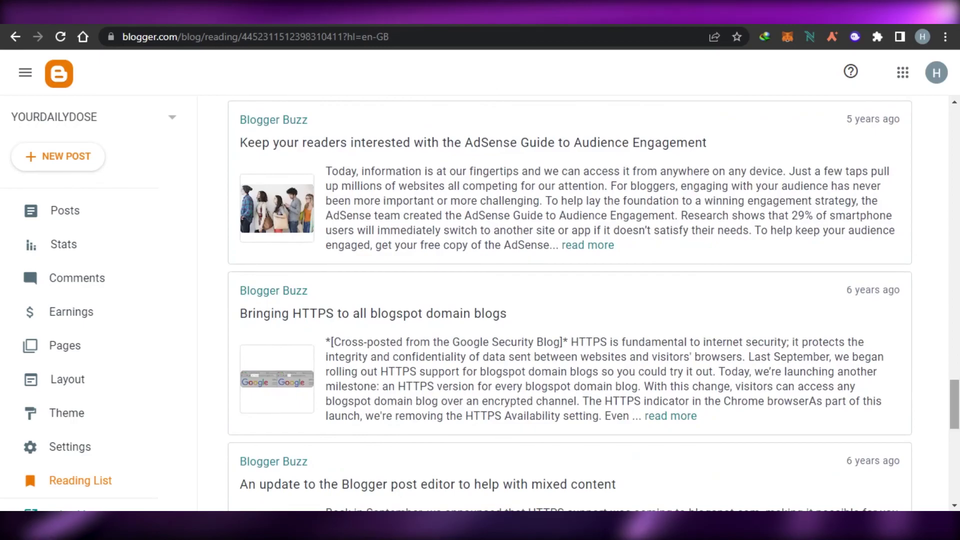
pyautogui.scroll(-3, 569, 300)
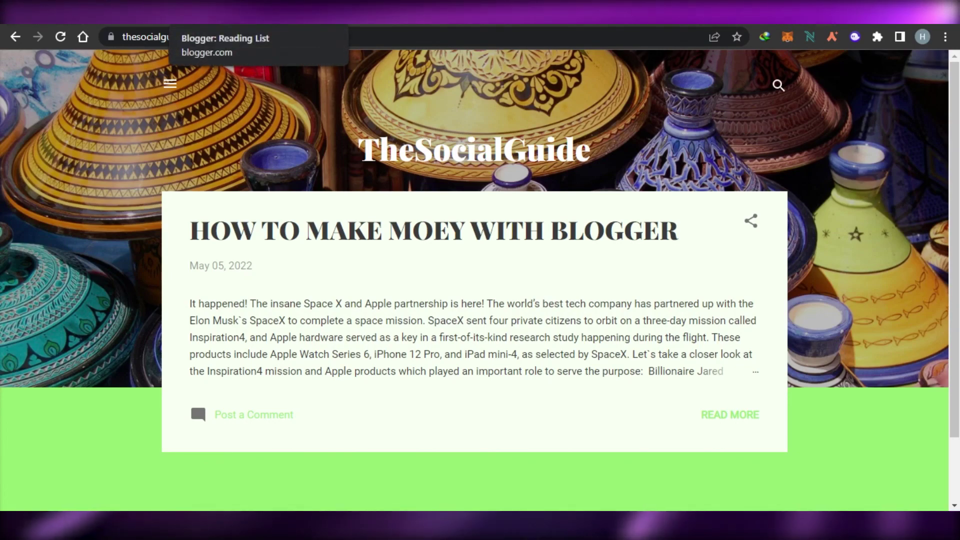
pyautogui.hotkey('ctrl', 'Tab')
pyautogui.hotkey('ctrl', 'Tab')
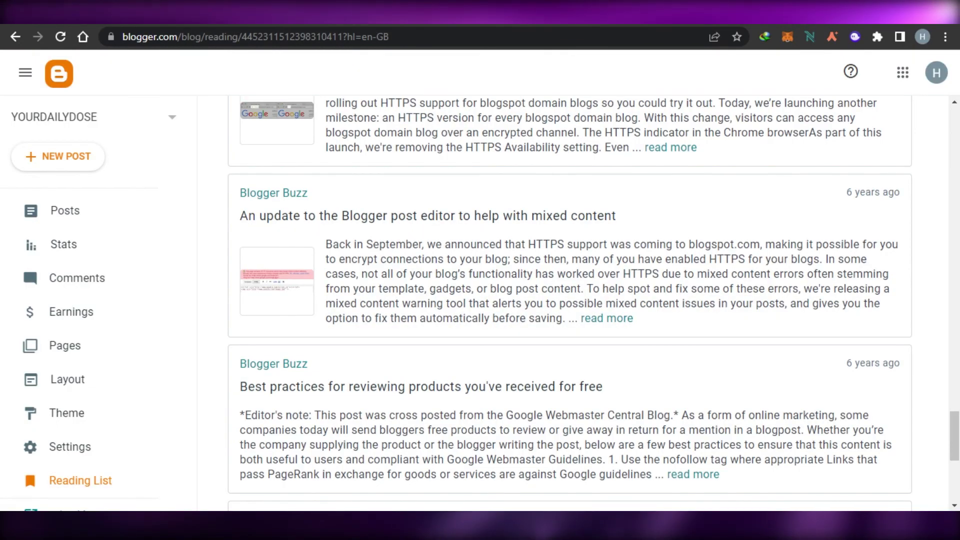